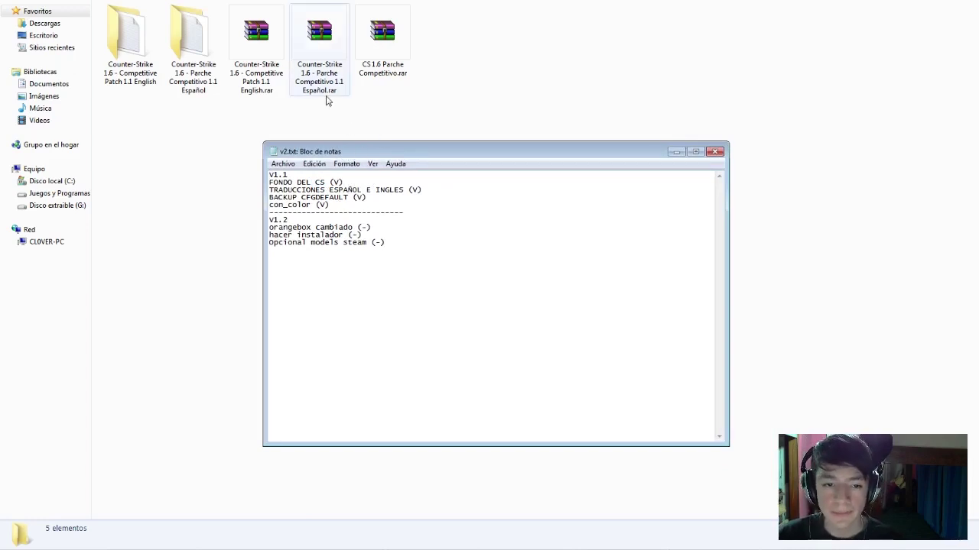
- Review the v1.1 and v1.2 change lists in the v2.txt notes, and put the notes window out of the way
{"action": "left_click", "coordinate": [297, 119]}
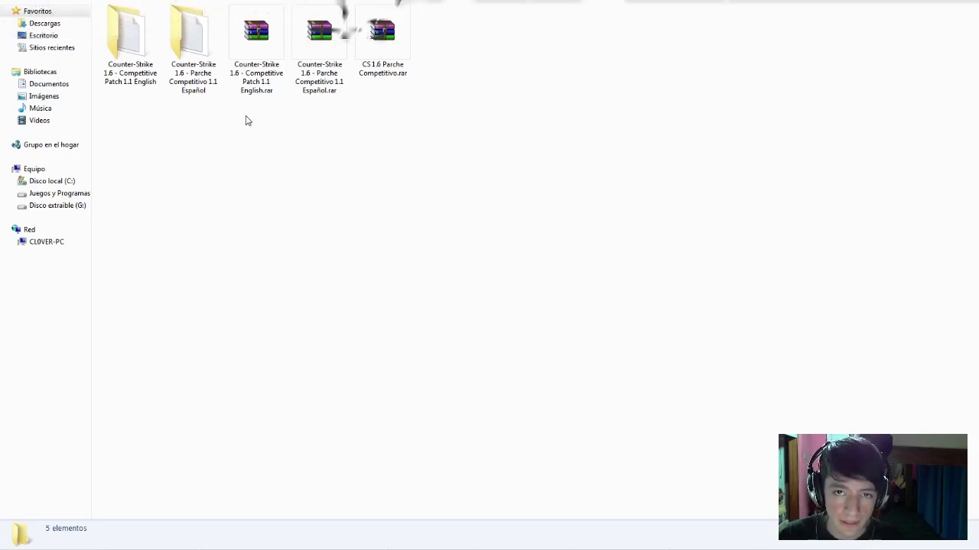
{"action": "left_click", "coordinate": [766, 547]}
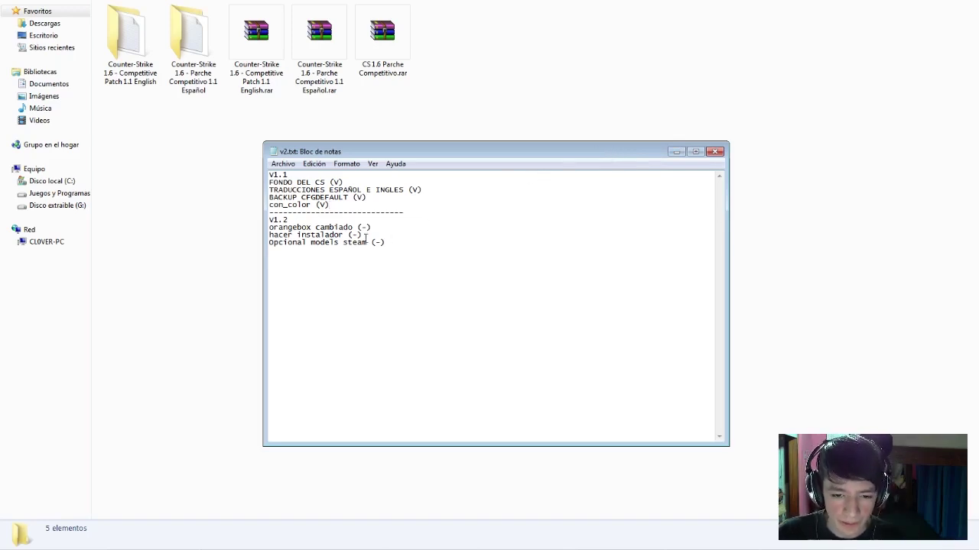
{"action": "left_click_drag", "start_coordinate": [269, 222], "coordinate": [376, 237]}
{"action": "left_click", "coordinate": [403, 231]}
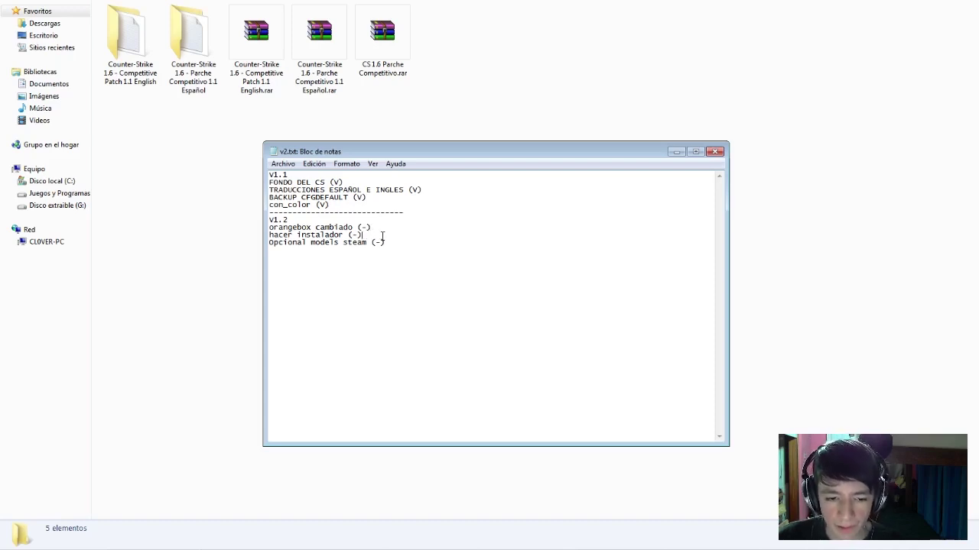
{"action": "left_click", "coordinate": [408, 242]}
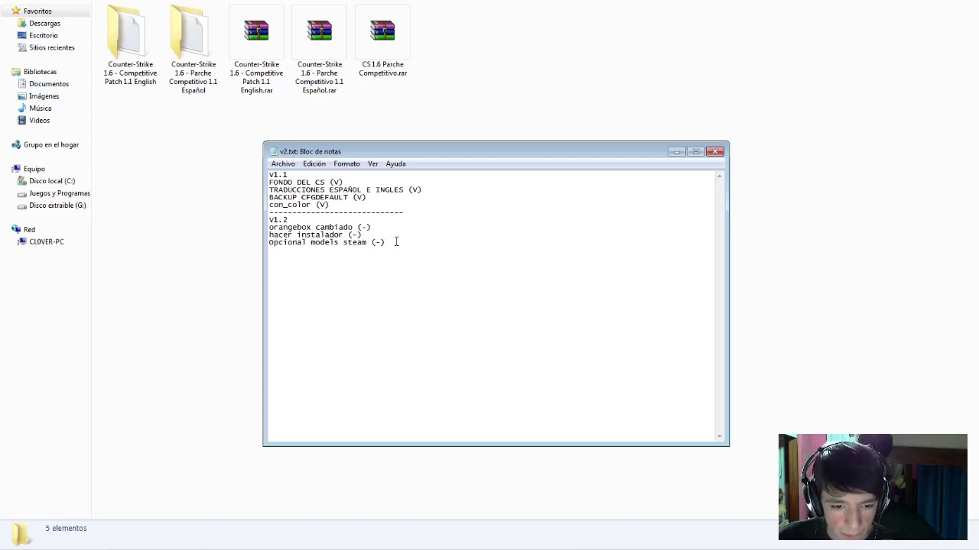
{"action": "left_click", "coordinate": [677, 152]}
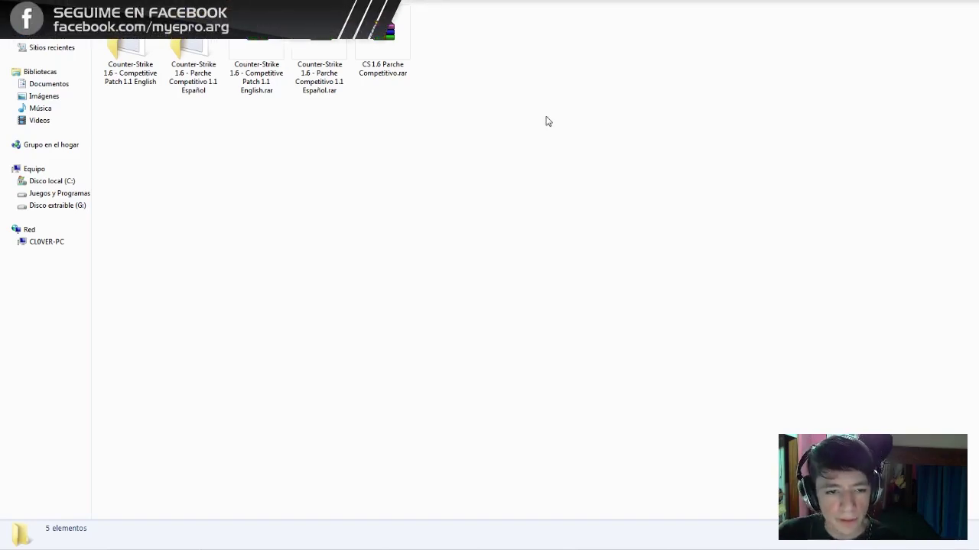
- Open the Counter-Strike 1.6 - Parche Competitivo 1.1 Español folder, read Instrucciones e info.txt, and close the text file
{"action": "double_click", "coordinate": [208, 58]}
{"action": "left_click", "coordinate": [153, 40]}
{"action": "double_click", "coordinate": [154, 39]}
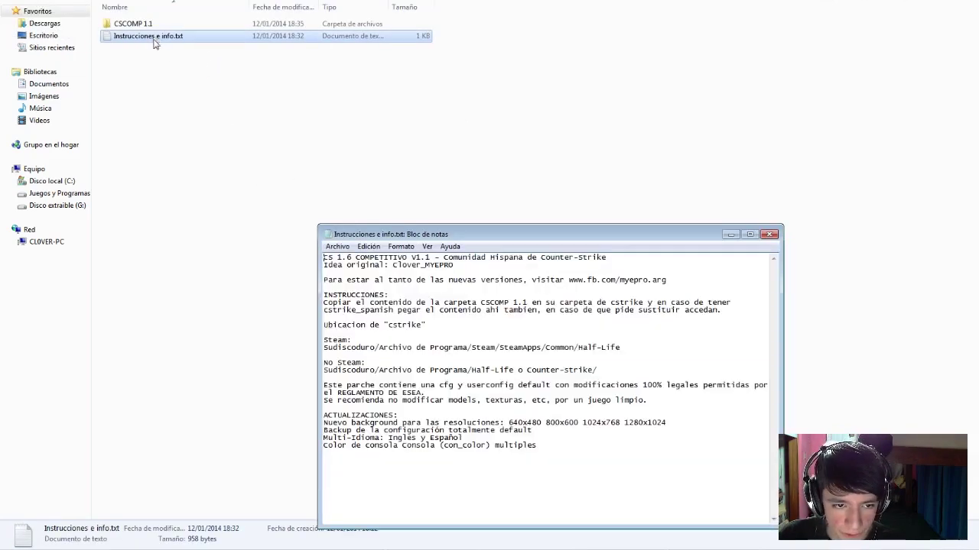
{"action": "left_click_drag", "start_coordinate": [363, 328], "coordinate": [485, 448]}
{"action": "left_click", "coordinate": [399, 300]}
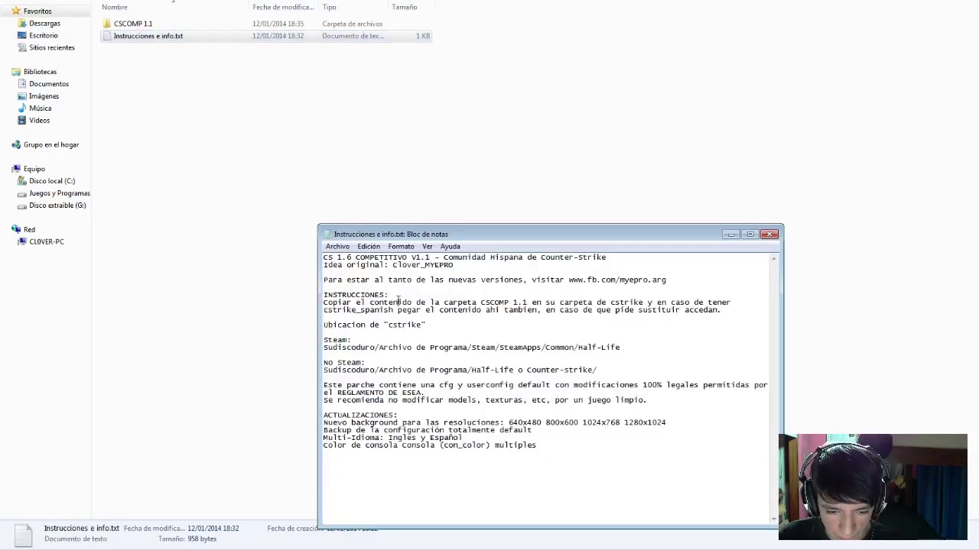
{"action": "left_click", "coordinate": [769, 234]}
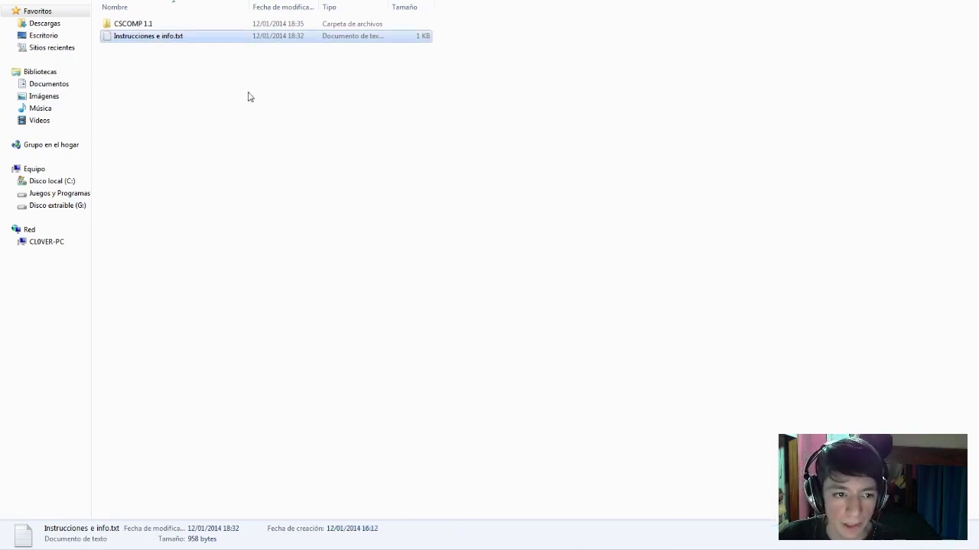
- Open the CSCOMP 1.1 folder and select its valve folder
{"action": "right_click", "coordinate": [128, 24]}
{"action": "left_click", "coordinate": [124, 27]}
{"action": "double_click", "coordinate": [124, 27]}
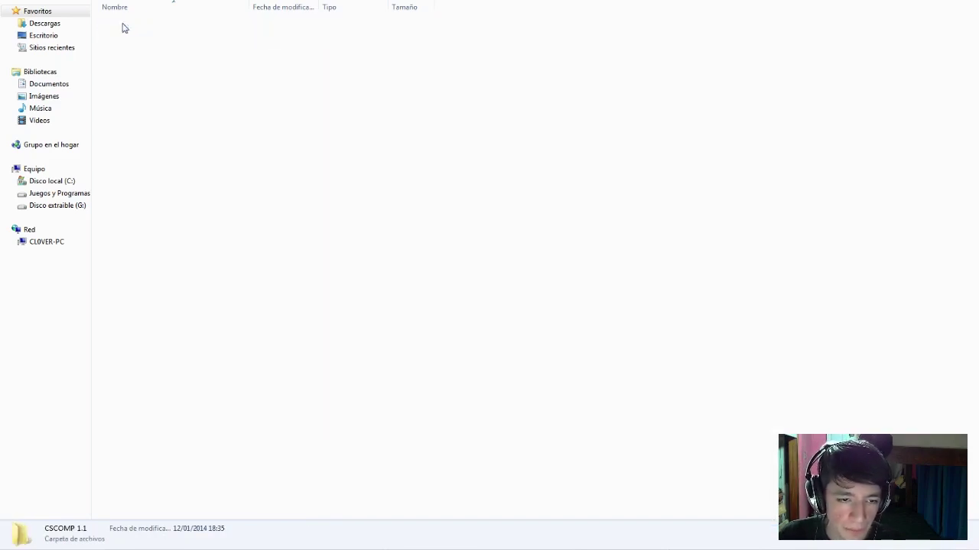
{"action": "left_click", "coordinate": [152, 72]}
{"action": "left_click", "coordinate": [128, 38]}
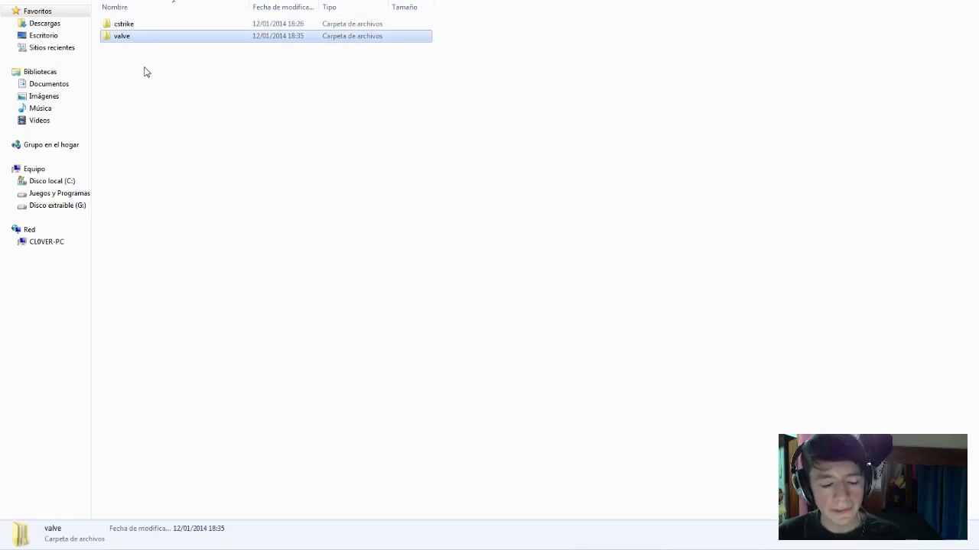
- Inspect the files in the valve folder's resource subfolder and check the valve folder's properties
{"action": "double_click", "coordinate": [119, 38]}
{"action": "double_click", "coordinate": [119, 29]}
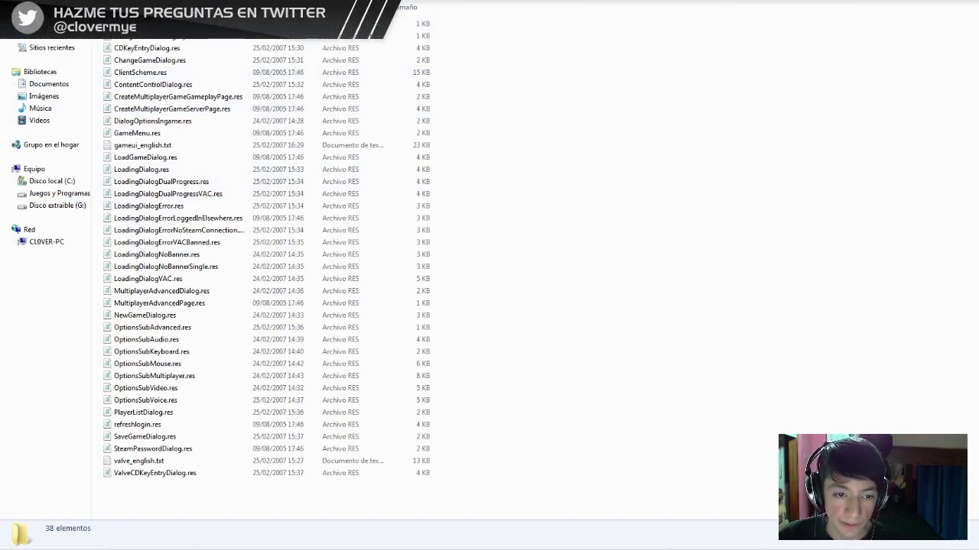
{"action": "key", "text": "BackSpace"}
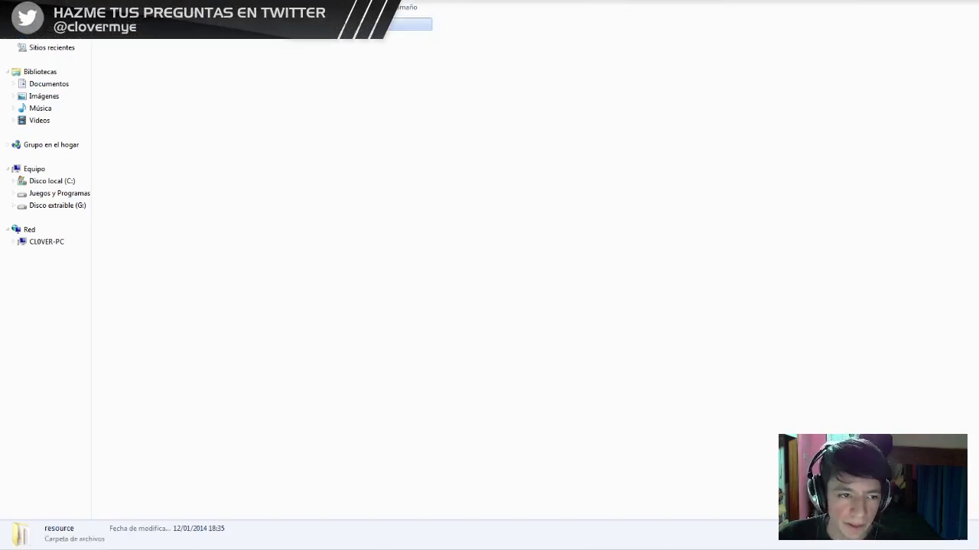
{"action": "key", "text": "BackSpace"}
{"action": "right_click", "coordinate": [136, 36]}
{"action": "left_click", "coordinate": [226, 355]}
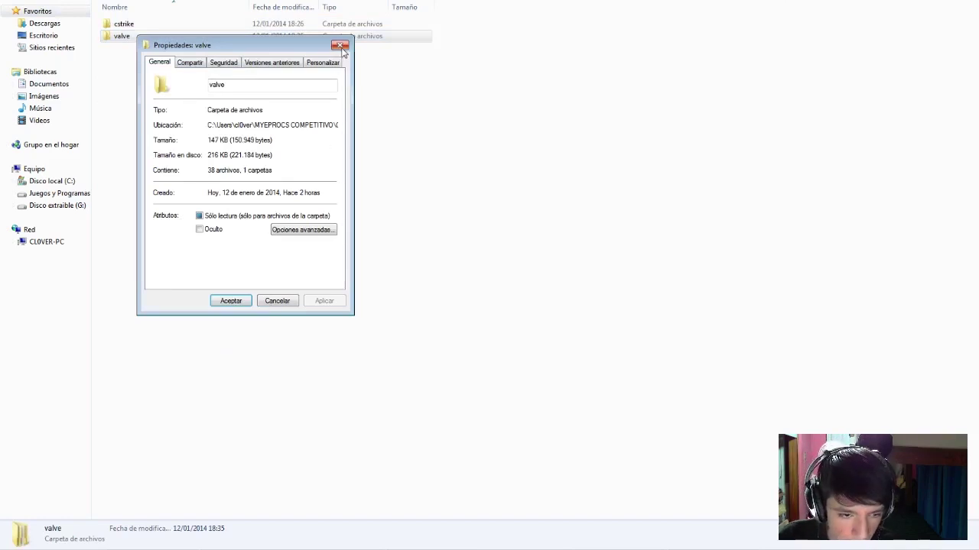
{"action": "left_click", "coordinate": [341, 48]}
- Open the cstrike folder and look through the map files in its maps subfolder
{"action": "left_click", "coordinate": [136, 26]}
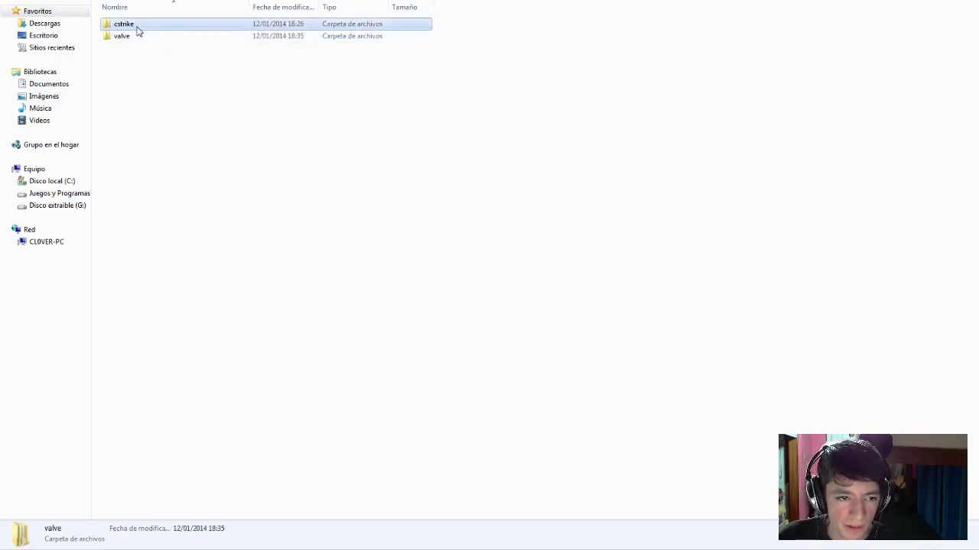
{"action": "double_click", "coordinate": [137, 27]}
{"action": "double_click", "coordinate": [136, 25]}
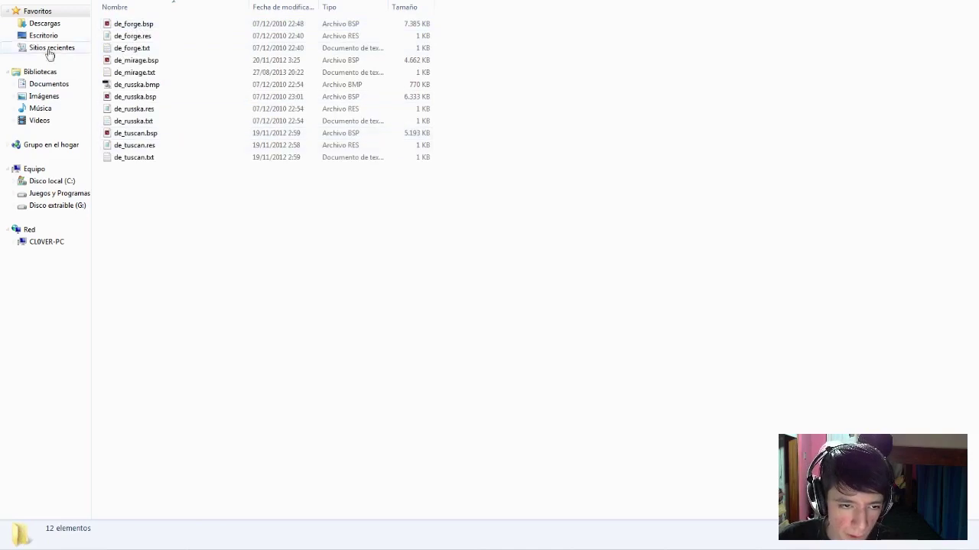
{"action": "key", "text": "BackSpace"}
- Open gamestartup.mp3 from the media folder and return to the cstrike folder
{"action": "double_click", "coordinate": [153, 38]}
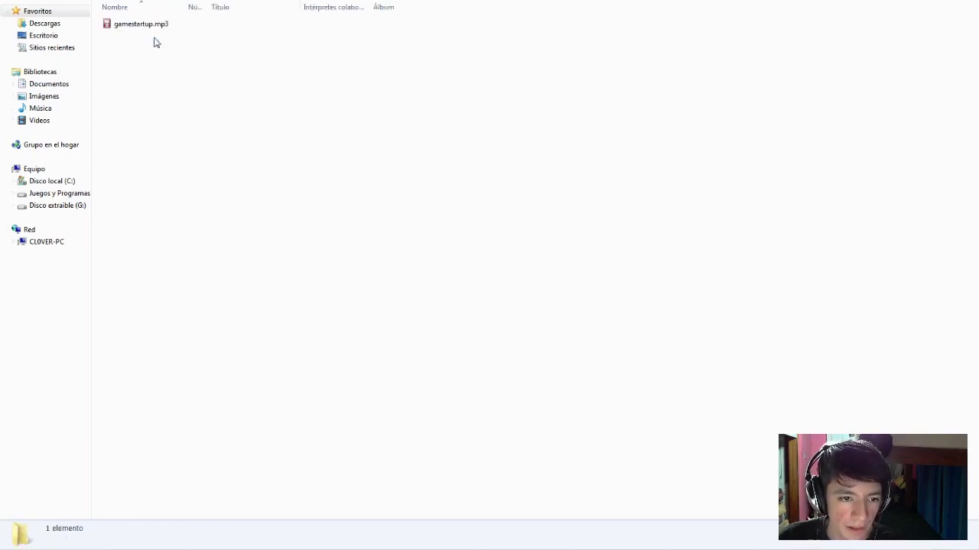
{"action": "double_click", "coordinate": [143, 26]}
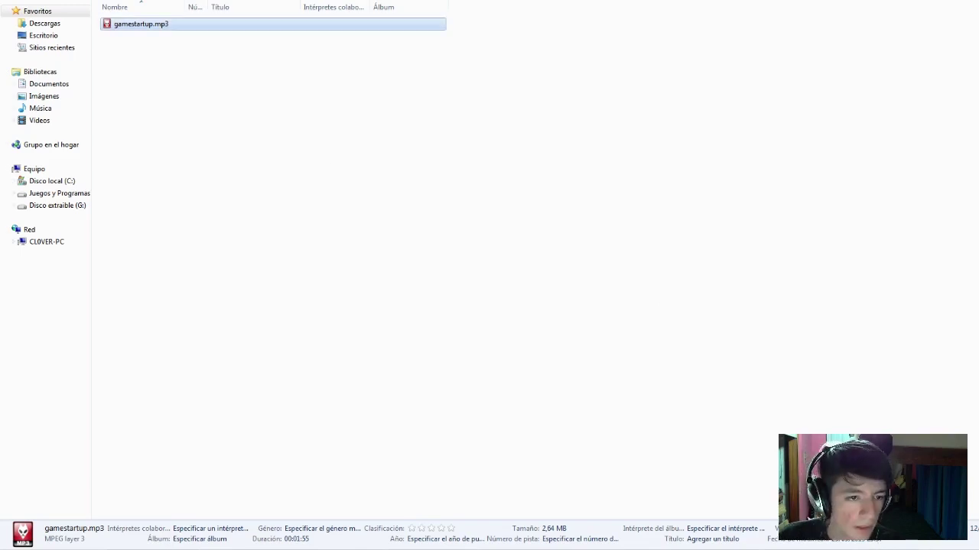
{"action": "key", "text": "BackSpace"}
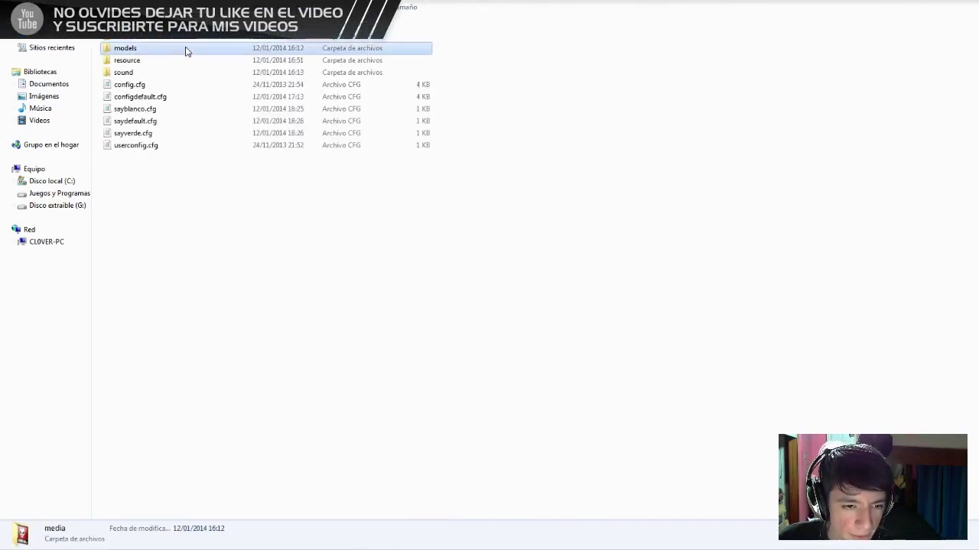
- Look inside the models folder and its player subfolder, and go back to the cstrike folder
{"action": "double_click", "coordinate": [185, 47]}
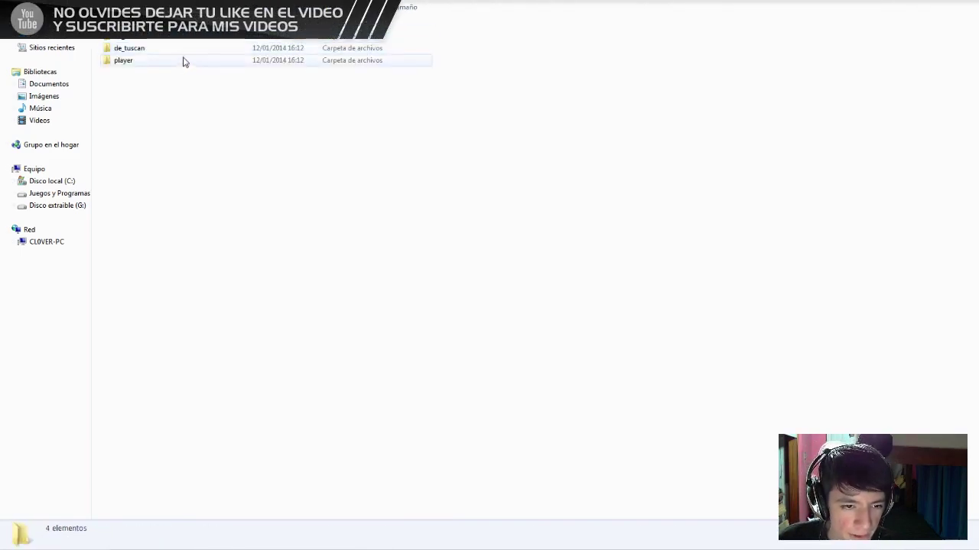
{"action": "double_click", "coordinate": [131, 62]}
{"action": "key", "text": "BackSpace"}
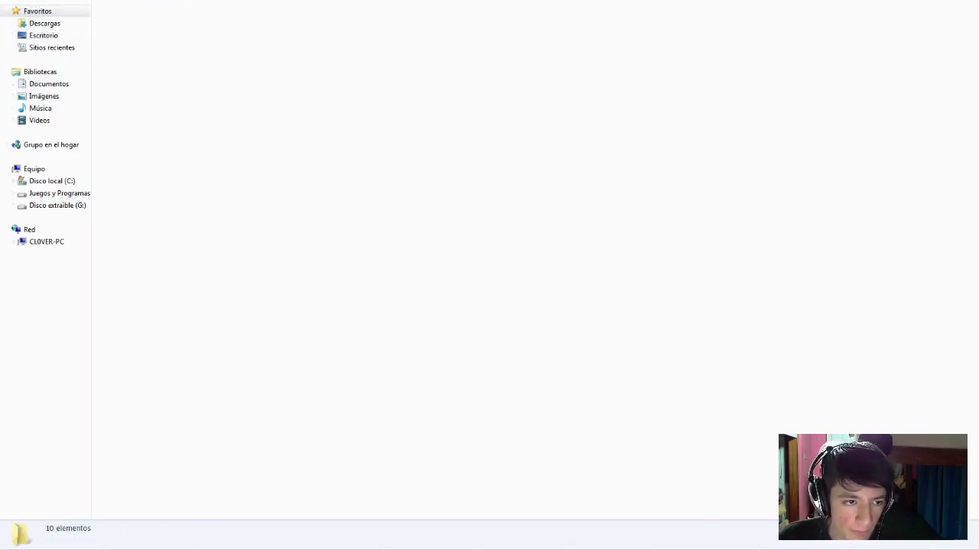
{"action": "key", "text": "BackSpace"}
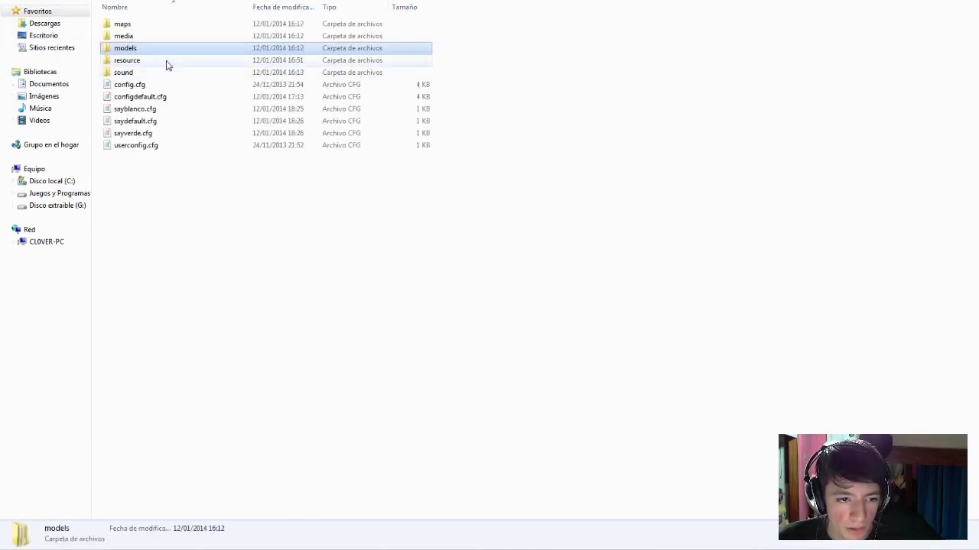
- Open the resource folder in cstrike and view the loading image in its images subfolder
{"action": "left_click", "coordinate": [167, 63]}
{"action": "double_click", "coordinate": [167, 63]}
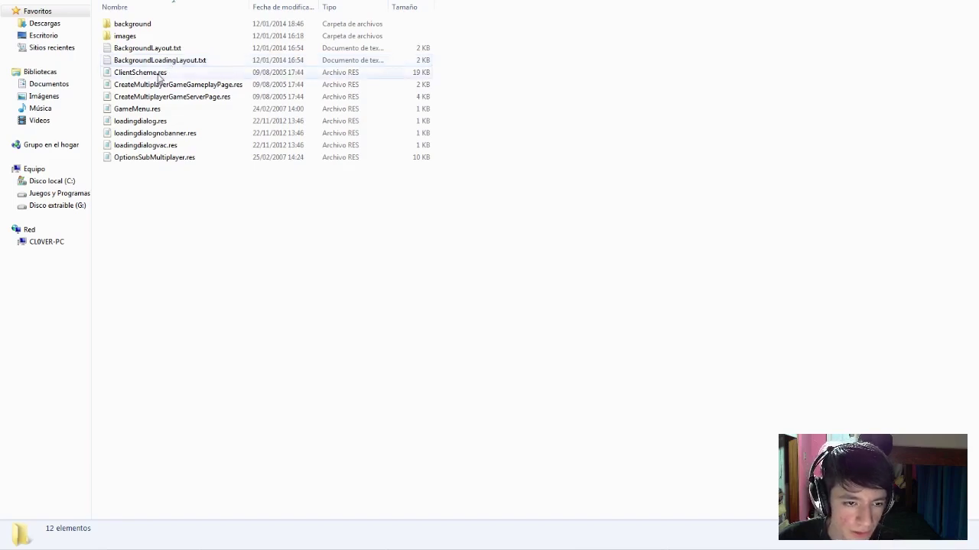
{"action": "double_click", "coordinate": [144, 37]}
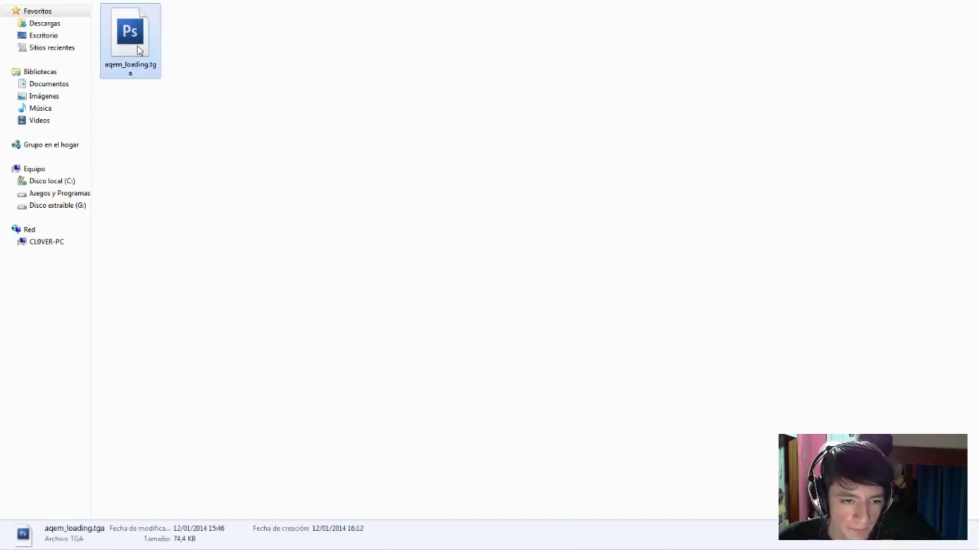
{"action": "key", "text": "BackSpace"}
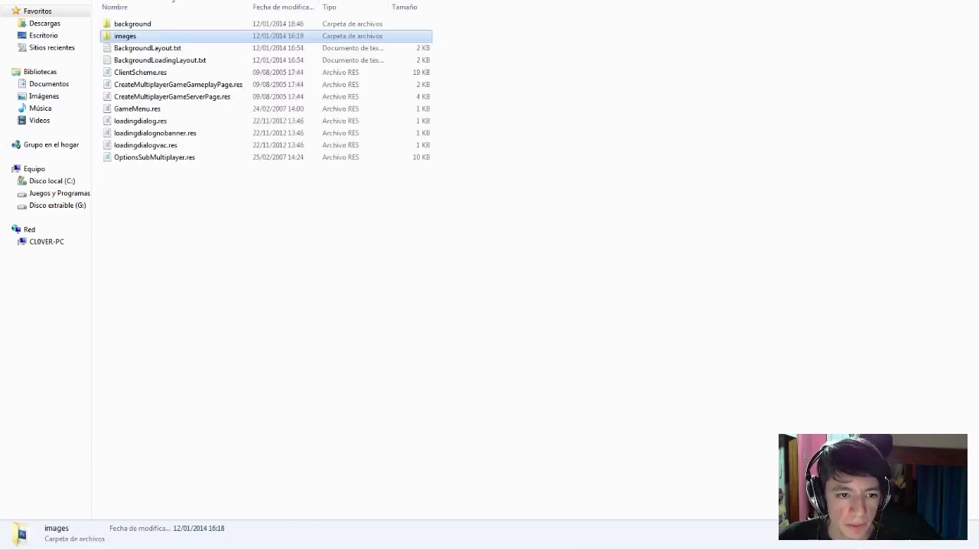
- Examine the loading background TGA files for each resolution in the background folder, and return to the cstrike folder
{"action": "double_click", "coordinate": [121, 23]}
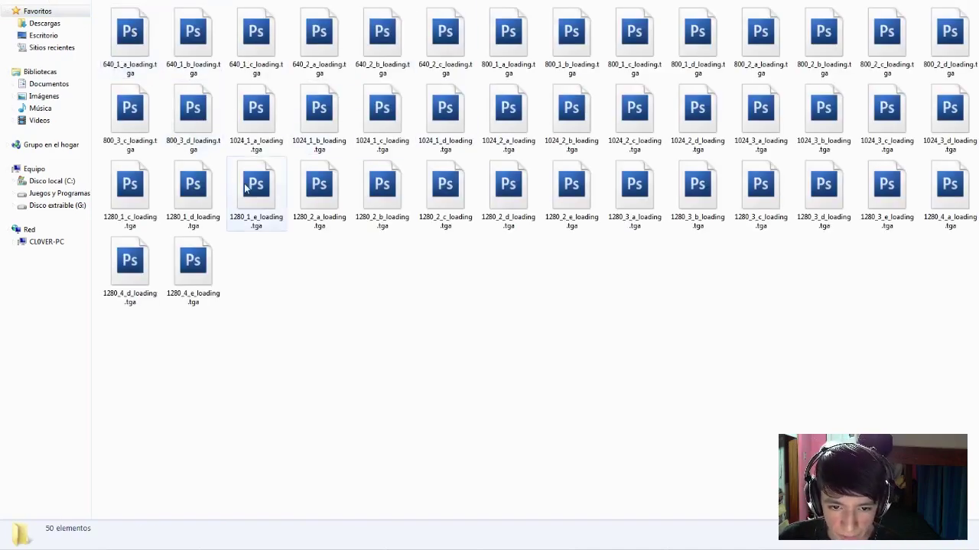
{"action": "left_click", "coordinate": [306, 45]}
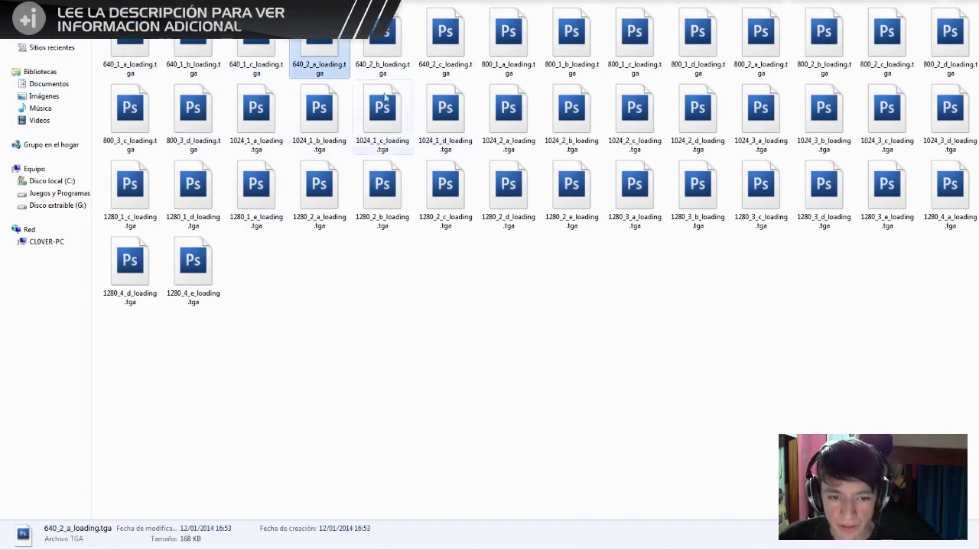
{"action": "left_click", "coordinate": [279, 114]}
{"action": "left_click", "coordinate": [339, 124]}
{"action": "left_click", "coordinate": [372, 303]}
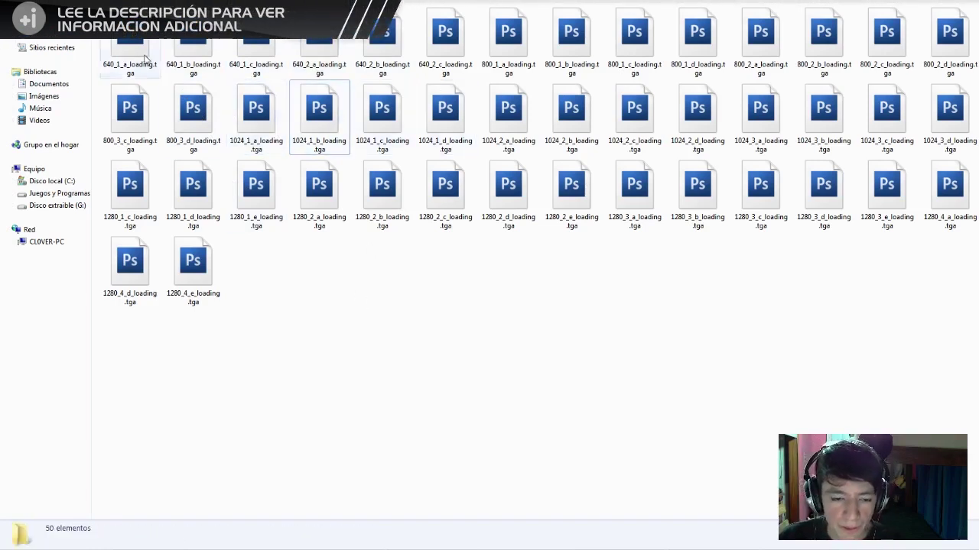
{"action": "key", "text": "BackSpace"}
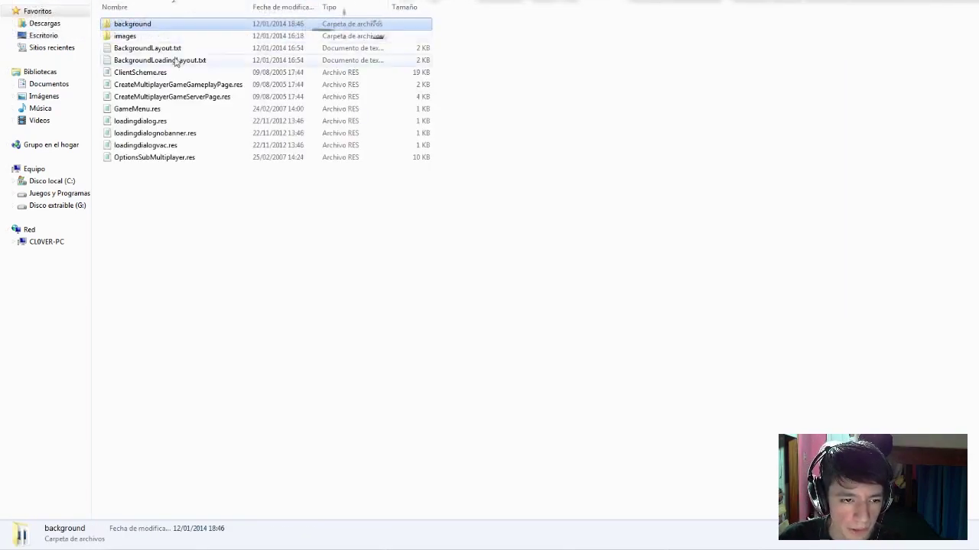
{"action": "left_click_drag", "start_coordinate": [174, 240], "coordinate": [126, 45]}
{"action": "key", "text": "BackSpace"}
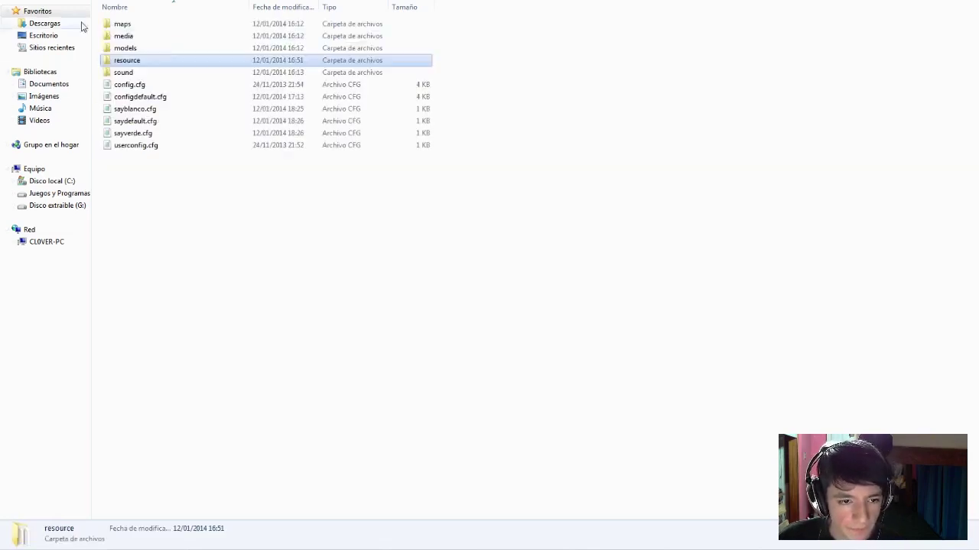
- Open the sound folder, review its contents, and look through the WAV files in the radio subfolder
{"action": "double_click", "coordinate": [162, 76]}
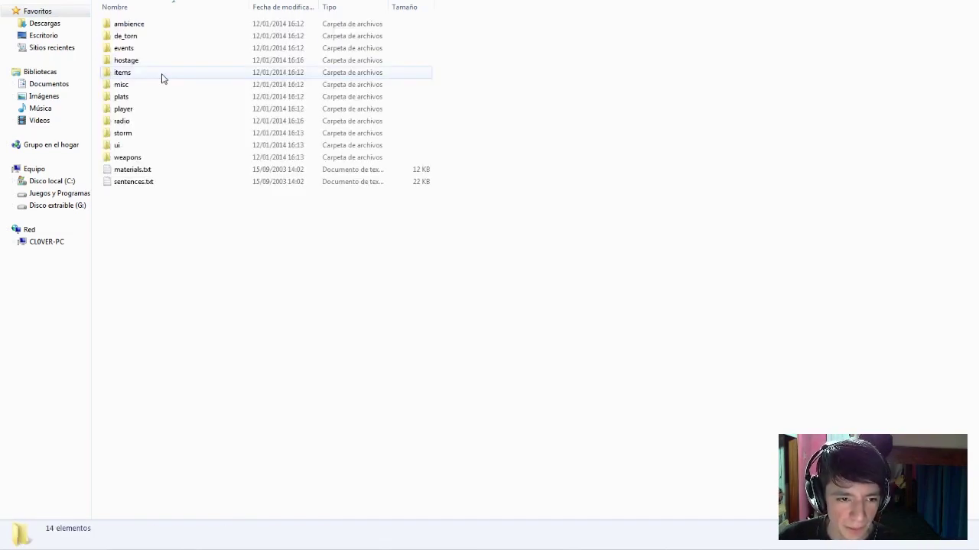
{"action": "left_click_drag", "start_coordinate": [172, 313], "coordinate": [124, 18]}
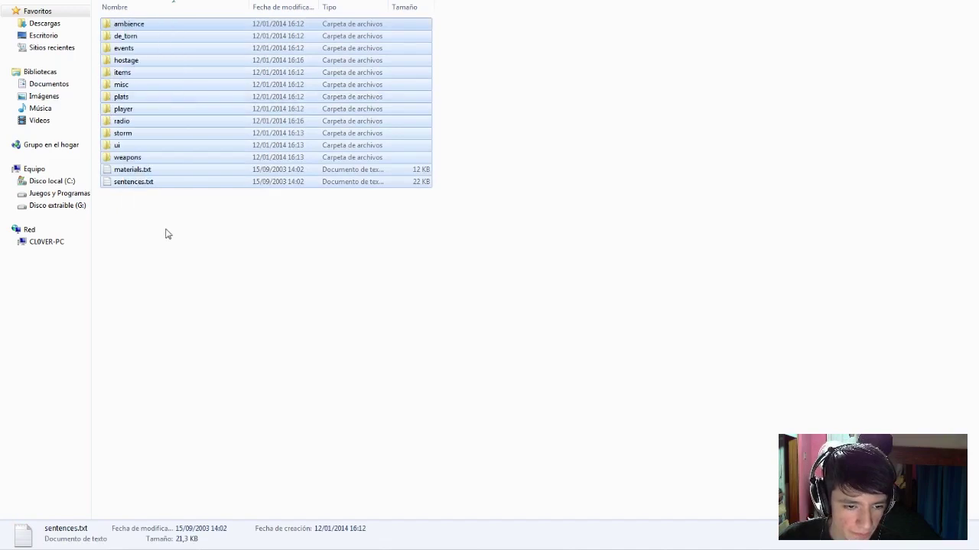
{"action": "left_click", "coordinate": [140, 273]}
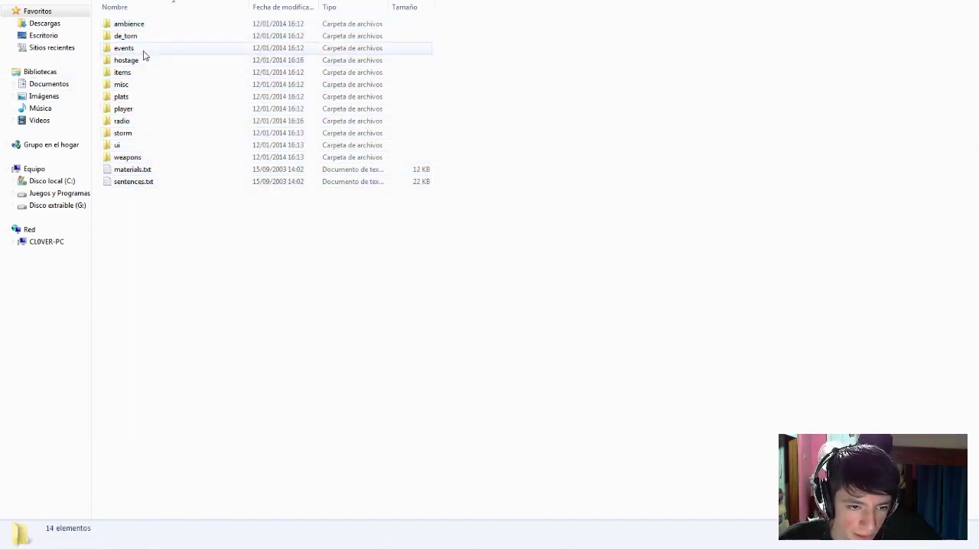
{"action": "left_click", "coordinate": [143, 120]}
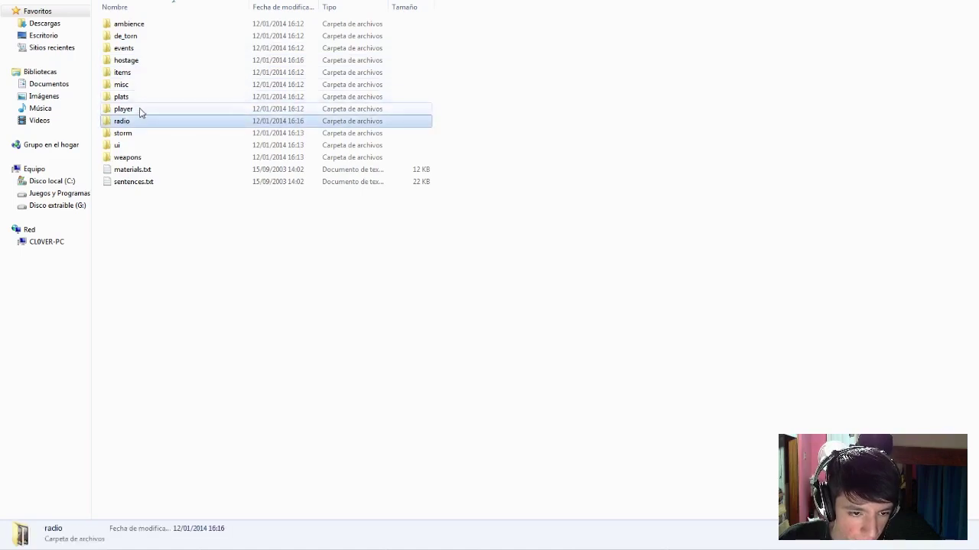
{"action": "double_click", "coordinate": [142, 122]}
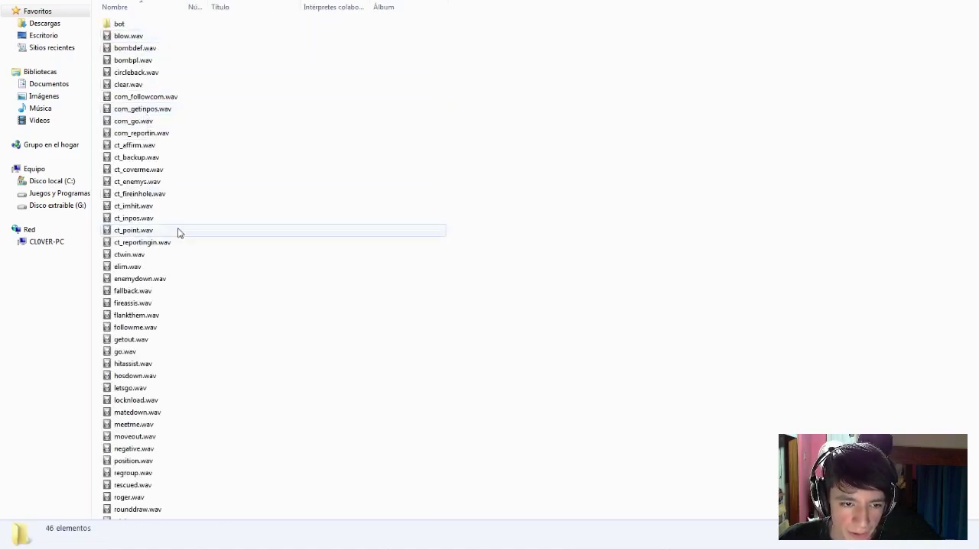
{"action": "scroll", "coordinate": [183, 245], "scroll_direction": "down", "scroll_amount": 1}
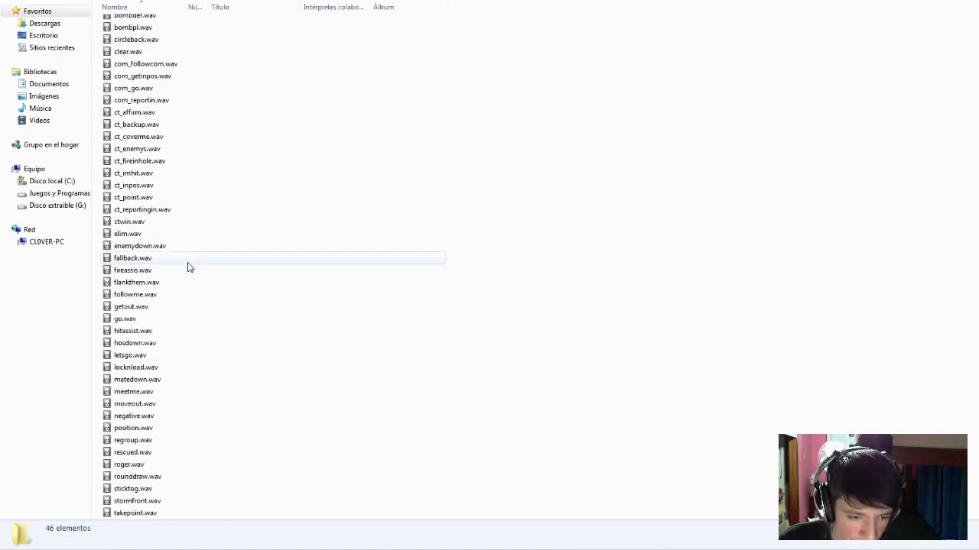
- Point out followme.wav, flankthem.wav and fallback.wav among the radio sounds, and return to the cstrike folder
{"action": "left_click", "coordinate": [145, 295]}
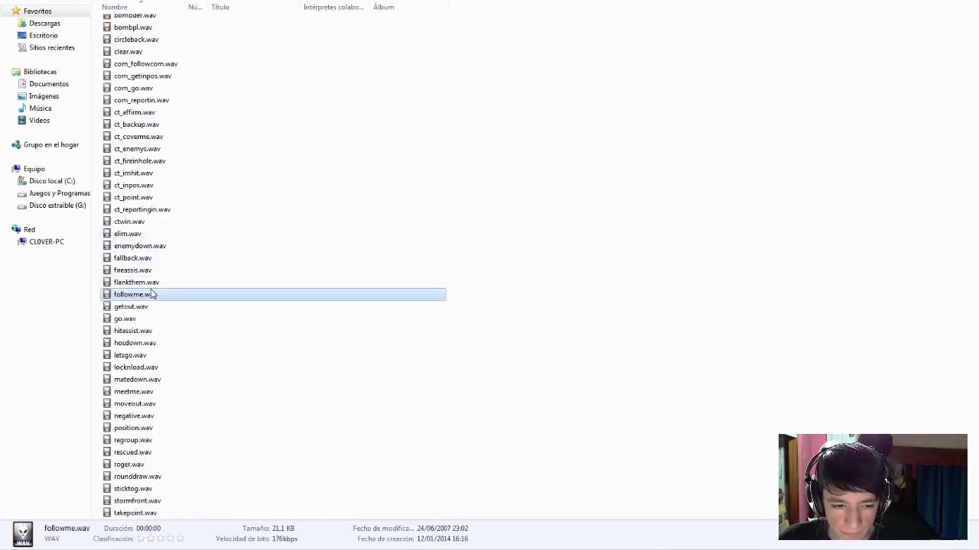
{"action": "left_click", "coordinate": [145, 282]}
{"action": "left_click", "coordinate": [142, 258]}
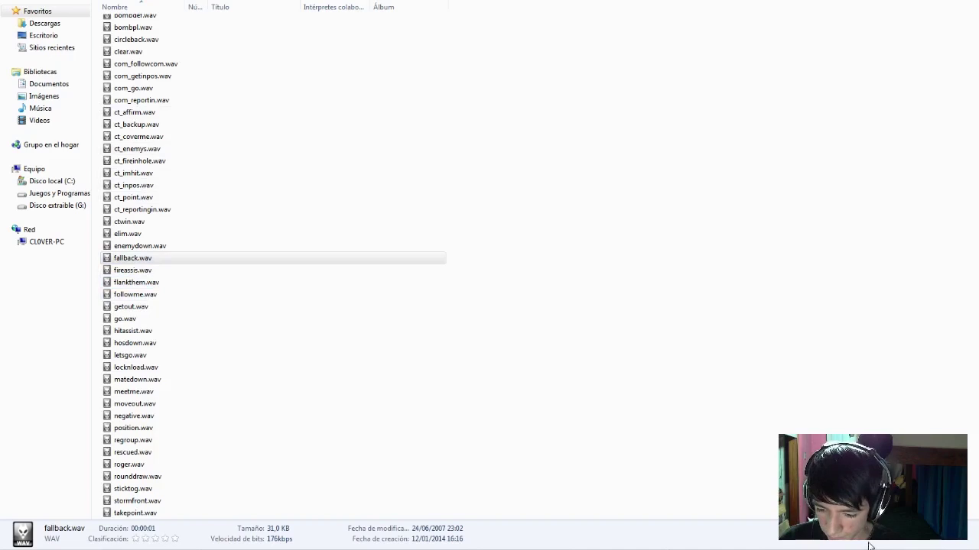
{"action": "key", "text": "BackSpace"}
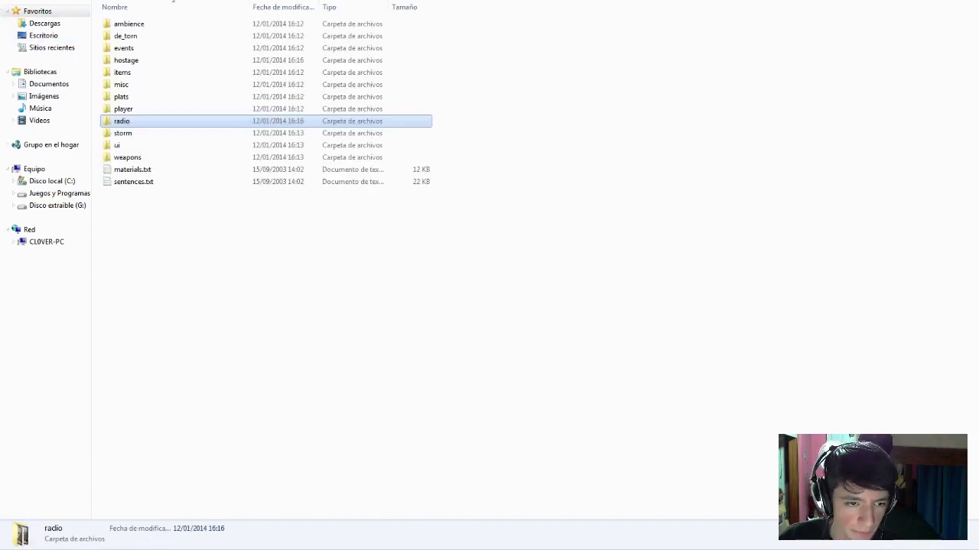
{"action": "key", "text": "BackSpace"}
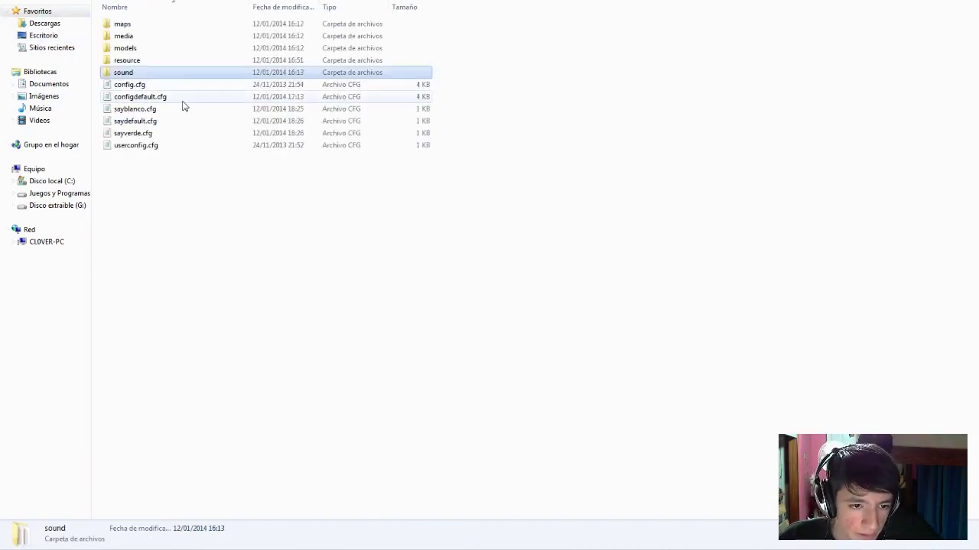
- Open config.cfg, read through its key bindings and game settings to the end, and close it
{"action": "double_click", "coordinate": [160, 86]}
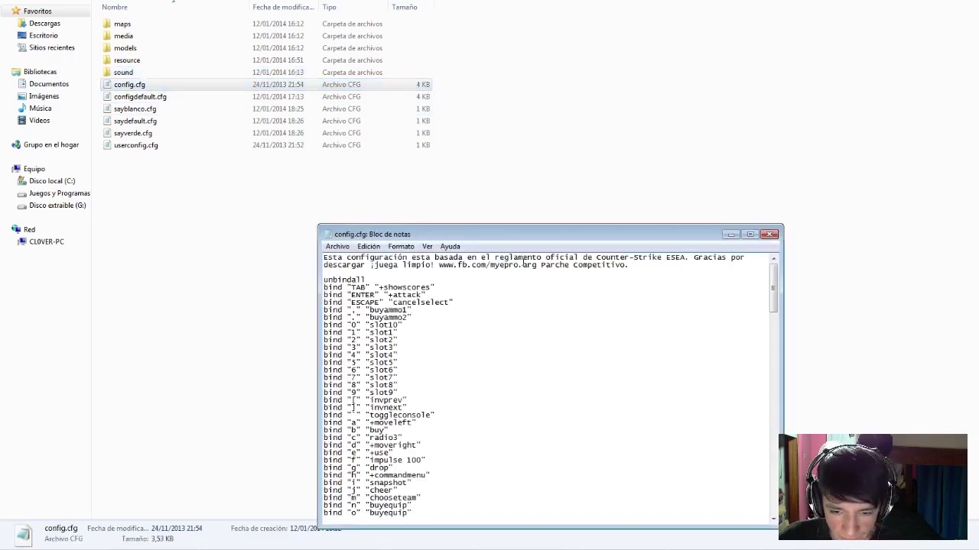
{"action": "scroll", "coordinate": [548, 266], "scroll_direction": "down", "scroll_amount": 20}
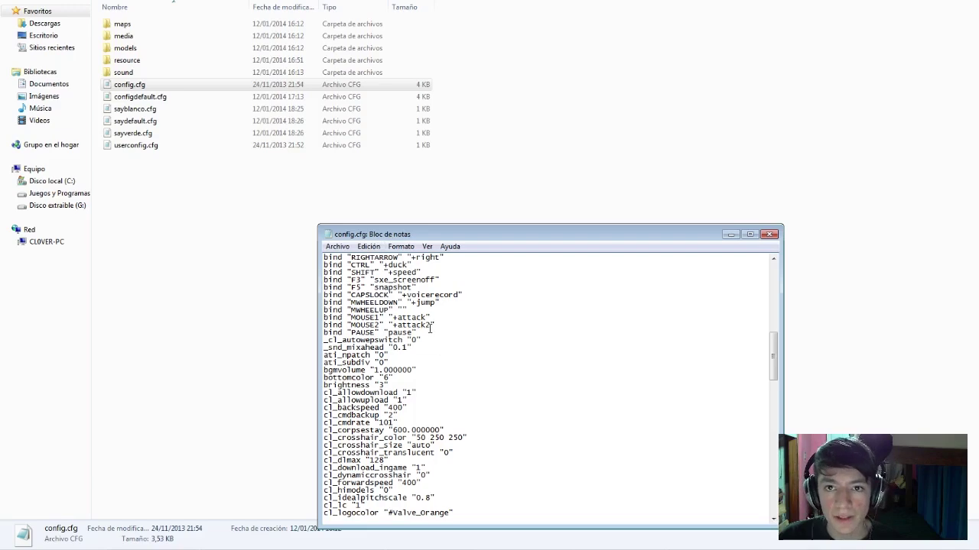
{"action": "scroll", "coordinate": [463, 332], "scroll_direction": "down", "scroll_amount": 15}
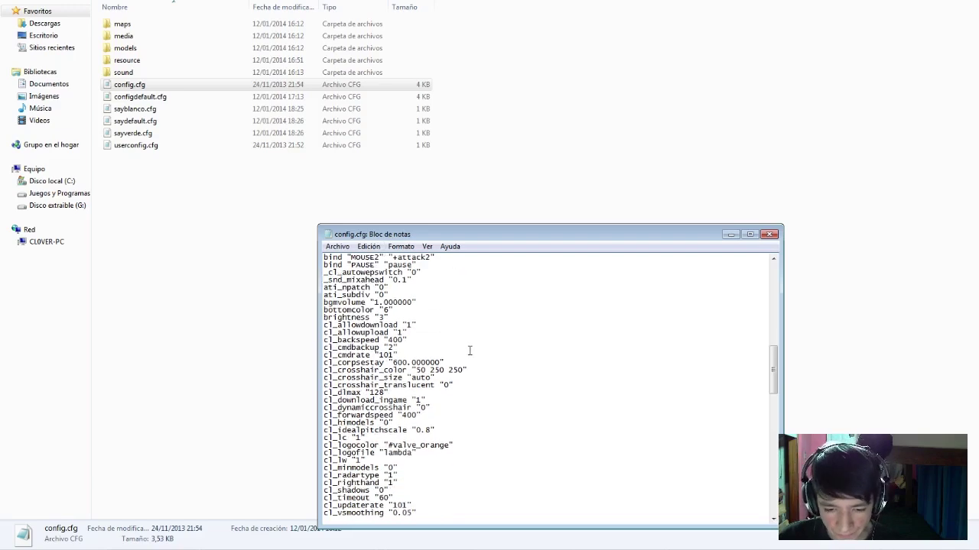
{"action": "scroll", "coordinate": [470, 350], "scroll_direction": "down", "scroll_amount": 20}
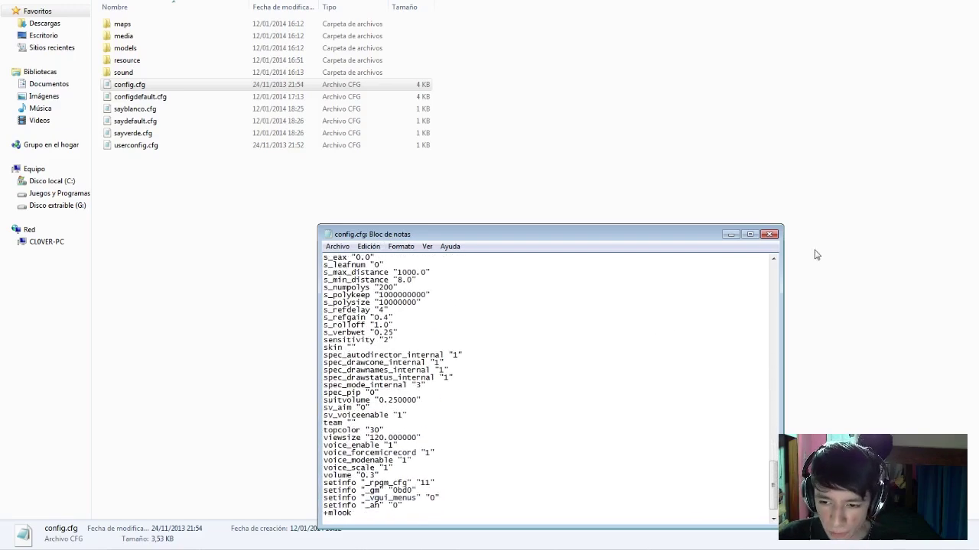
{"action": "left_click", "coordinate": [769, 234]}
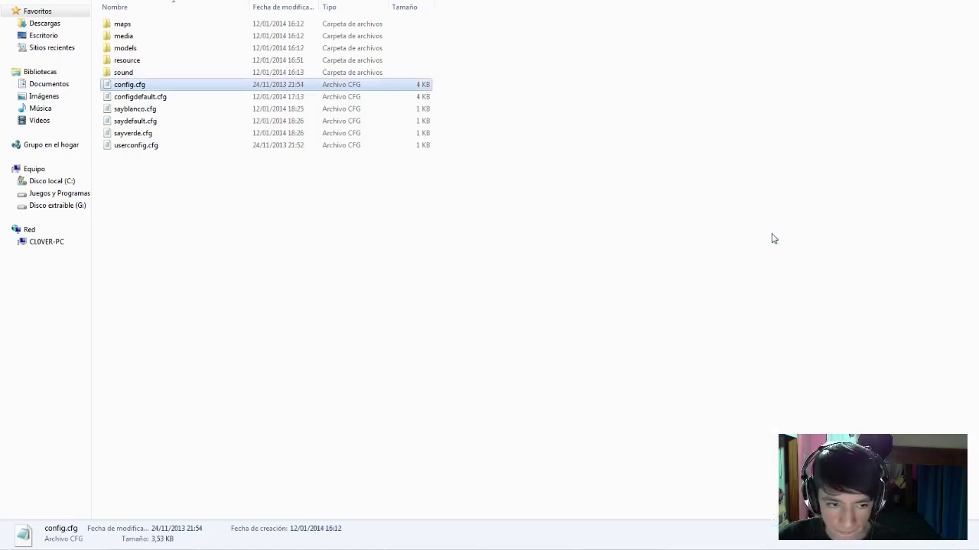
{"action": "left_click", "coordinate": [299, 219]}
- Open configdefault.cfg, review its default bindings and settings down to the last line, and close it
{"action": "double_click", "coordinate": [146, 100]}
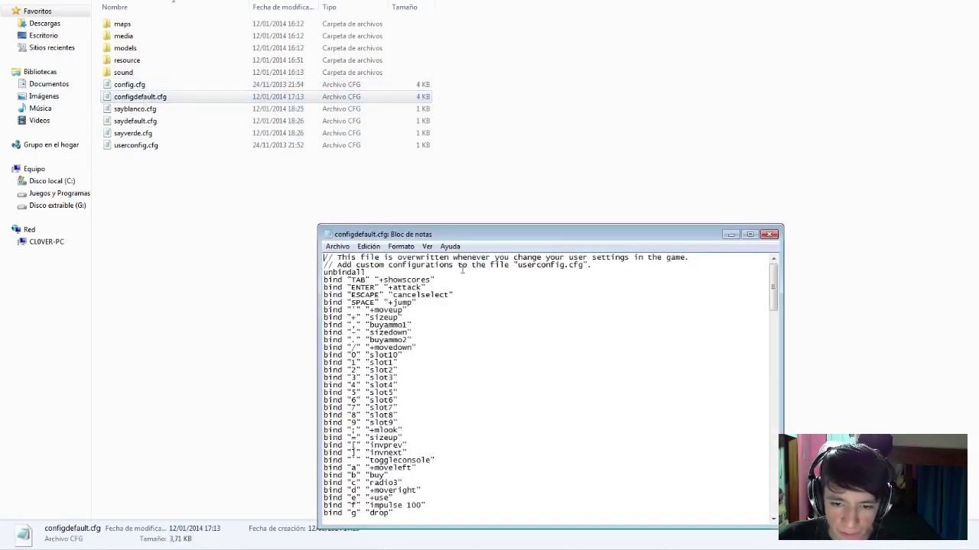
{"action": "scroll", "coordinate": [512, 315], "scroll_direction": "down", "scroll_amount": 20}
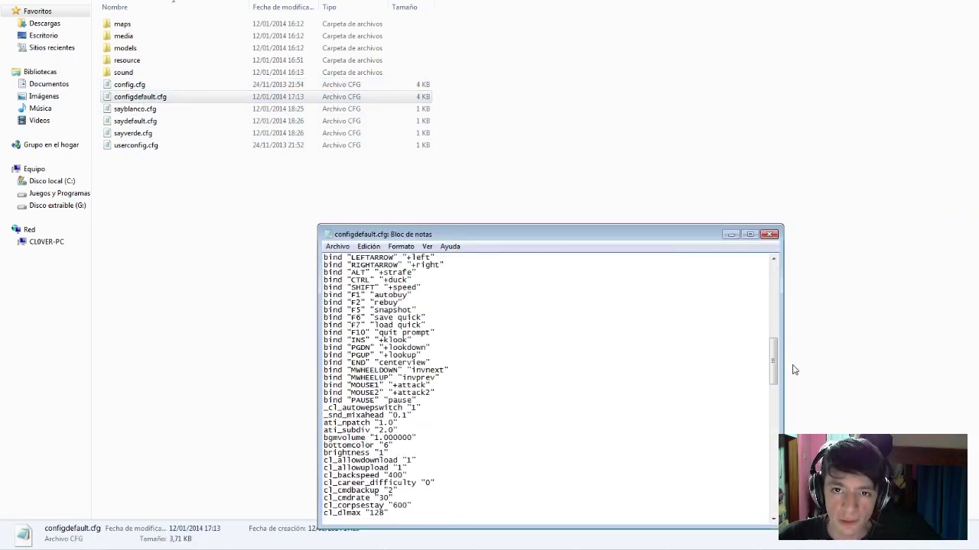
{"action": "left_click_drag", "start_coordinate": [774, 359], "coordinate": [773, 493]}
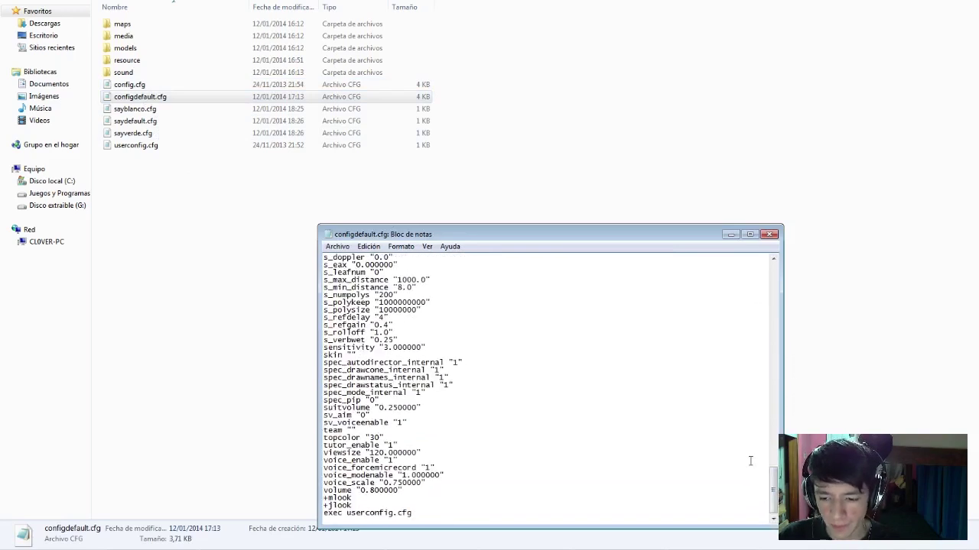
{"action": "left_click", "coordinate": [772, 234]}
- Point out the sayblanco.cfg, saydefault.cfg and sayverde.cfg files in the cstrike folder
{"action": "left_click", "coordinate": [175, 111]}
{"action": "left_click", "coordinate": [152, 123]}
{"action": "left_click", "coordinate": [151, 134]}
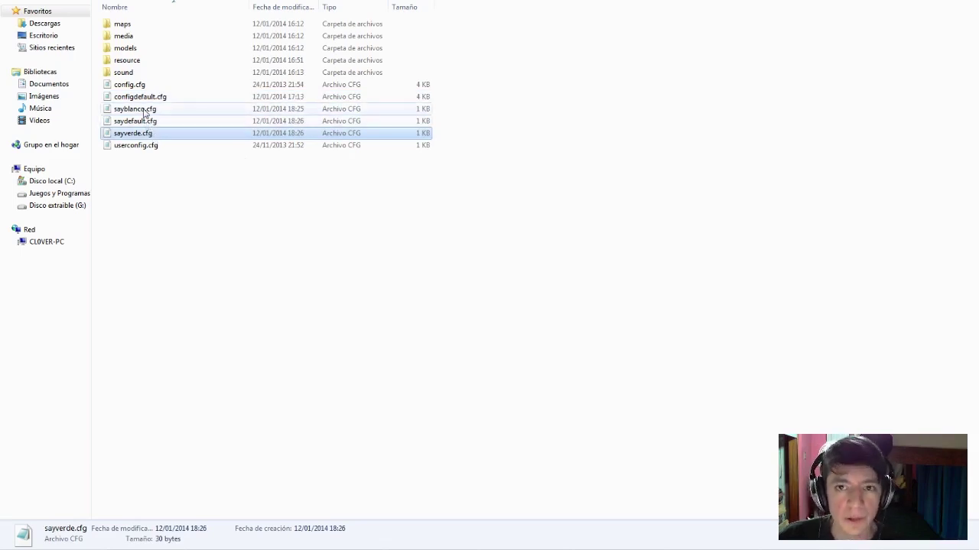
{"action": "left_click", "coordinate": [154, 122]}
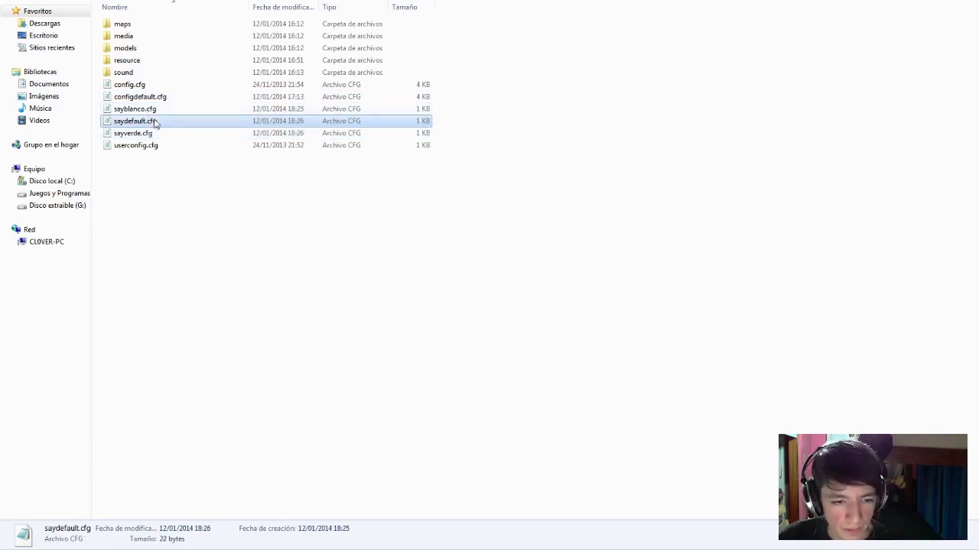
{"action": "left_click", "coordinate": [146, 109]}
{"action": "left_click", "coordinate": [149, 161]}
- Open userconfig.cfg and review its rates, interp and zoom_sensitivity_ratio settings
{"action": "double_click", "coordinate": [142, 148]}
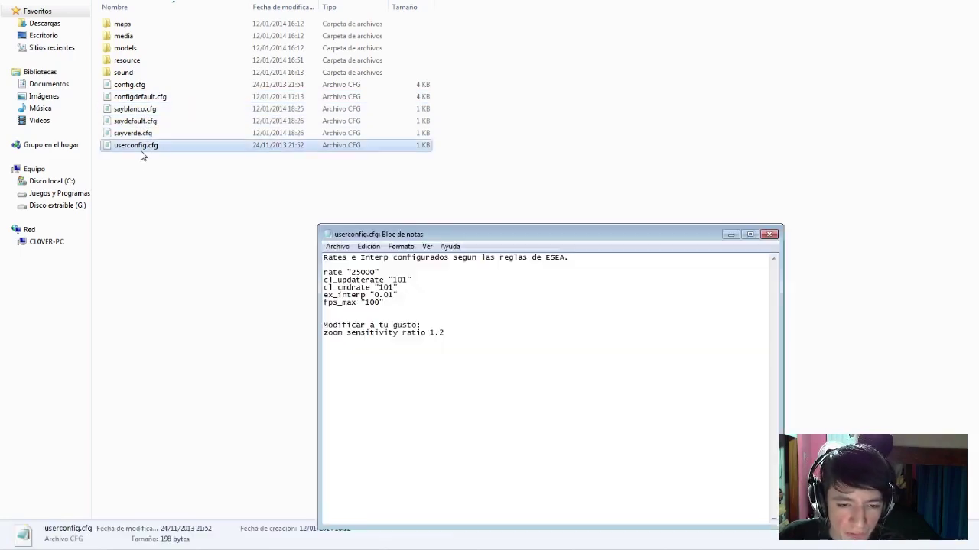
{"action": "left_click_drag", "start_coordinate": [465, 234], "coordinate": [263, 22]}
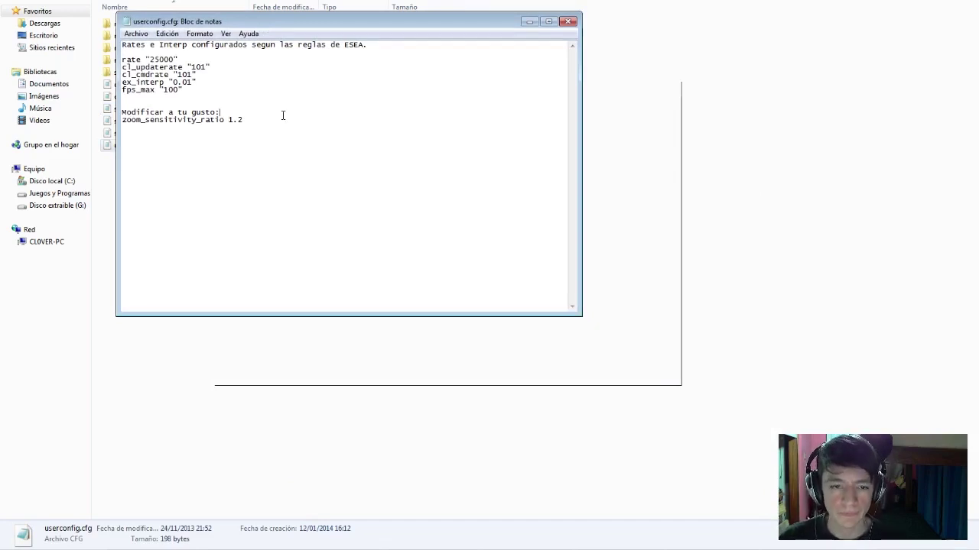
{"action": "left_click_drag", "start_coordinate": [140, 120], "coordinate": [225, 120]}
- Re-enter the zoom_sensitivity_ratio value as 1.2 in userconfig.cfg, and save and close the file
{"action": "left_click", "coordinate": [281, 121]}
{"action": "key", "text": "shift+Left"}
{"action": "key", "text": "shift+Left"}
{"action": "key", "text": "shift+Left"}
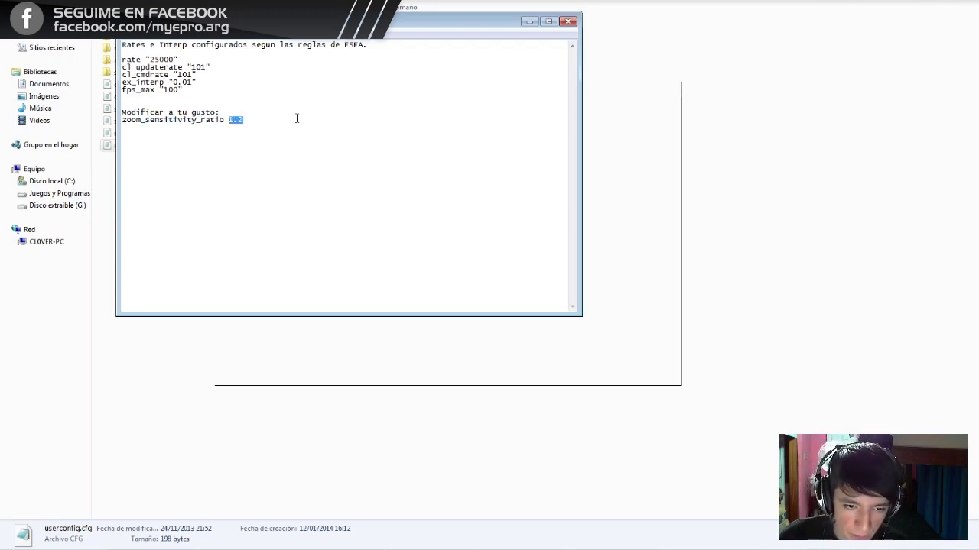
{"action": "type", "text": "0"}
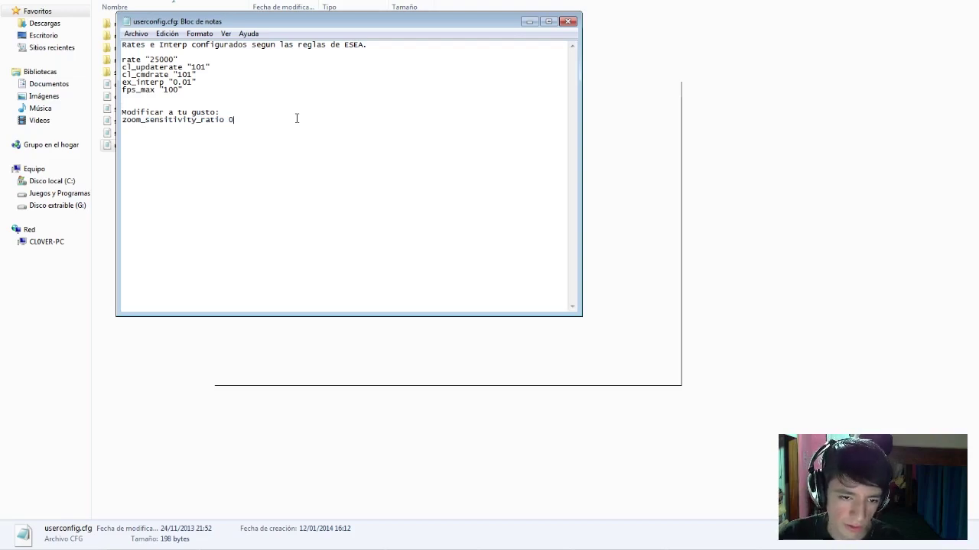
{"action": "key", "text": "BackSpace"}
{"action": "type", "text": "1.2"}
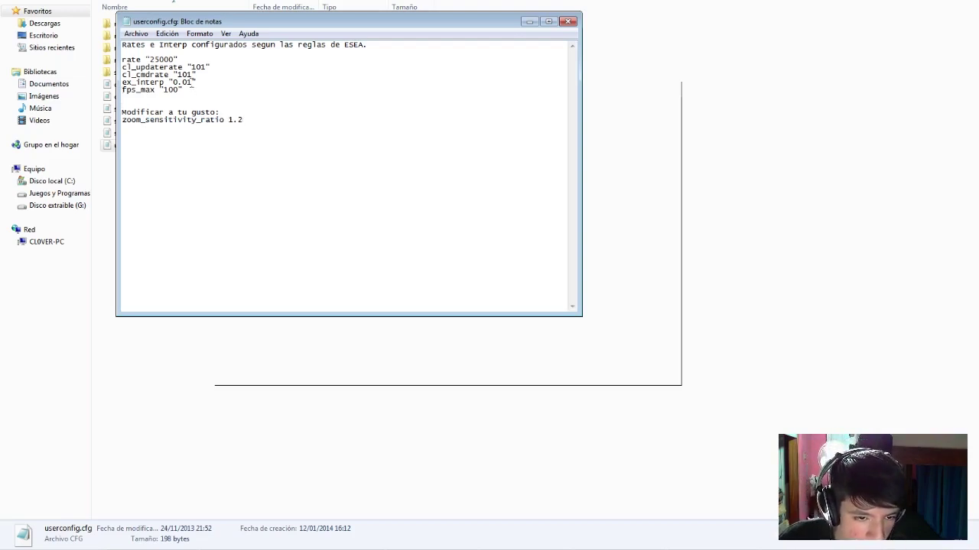
{"action": "left_click", "coordinate": [569, 21]}
{"action": "left_click", "coordinate": [520, 280]}
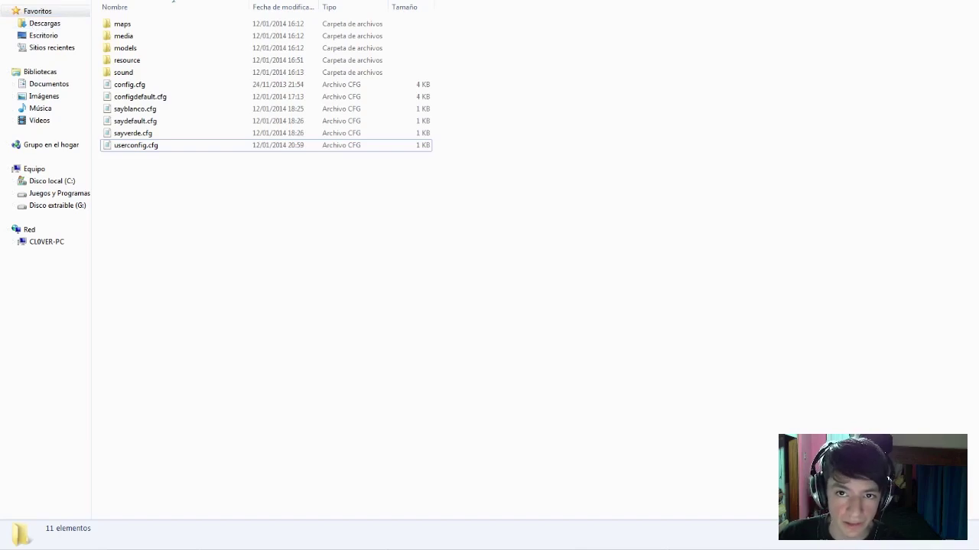
- Go back up three folder levels from cstrike, open the neighbouring subfolder and view the 1 KB file inside it
{"action": "key", "text": "BackSpace"}
{"action": "key", "text": "BackSpace"}
{"action": "key", "text": "BackSpace"}
{"action": "double_click", "coordinate": [137, 50]}
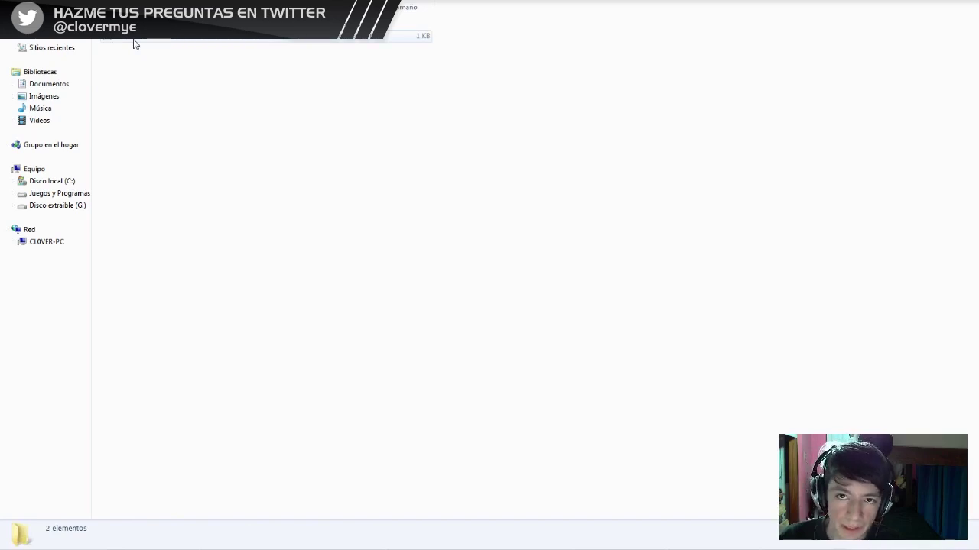
{"action": "double_click", "coordinate": [133, 38]}
{"action": "left_click_drag", "start_coordinate": [316, 29], "coordinate": [475, 58]}
{"action": "left_click_drag", "start_coordinate": [436, 134], "coordinate": [280, 94]}
{"action": "left_click", "coordinate": [395, 138]}
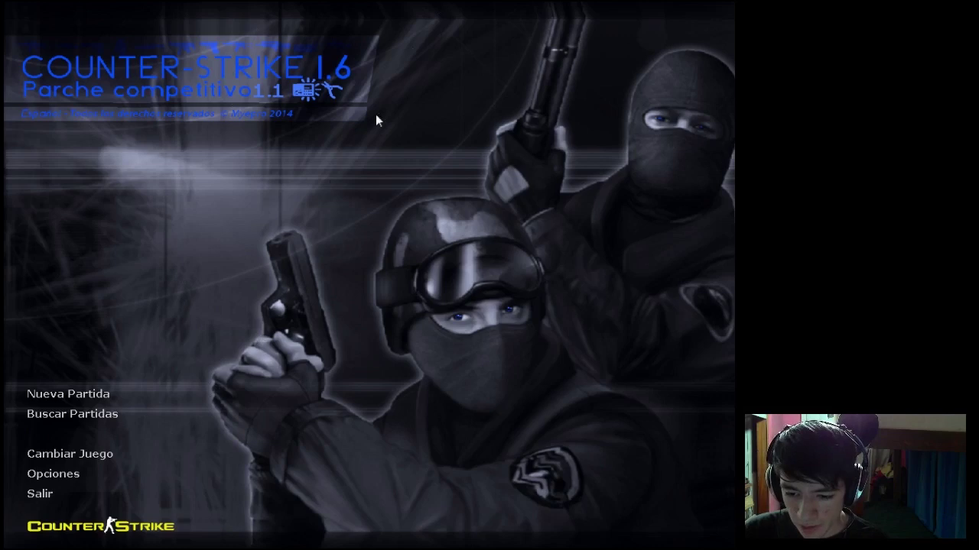
- Show and hide the game console, and look through the Raton, Sonido, Video, Voz and Bloqueo options
{"action": "key", "text": "grave"}
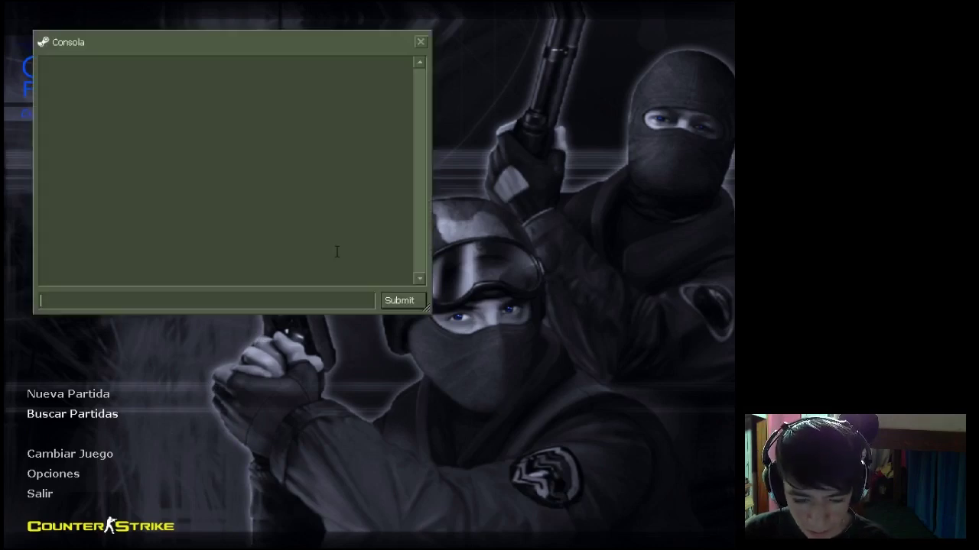
{"action": "key", "text": "grave"}
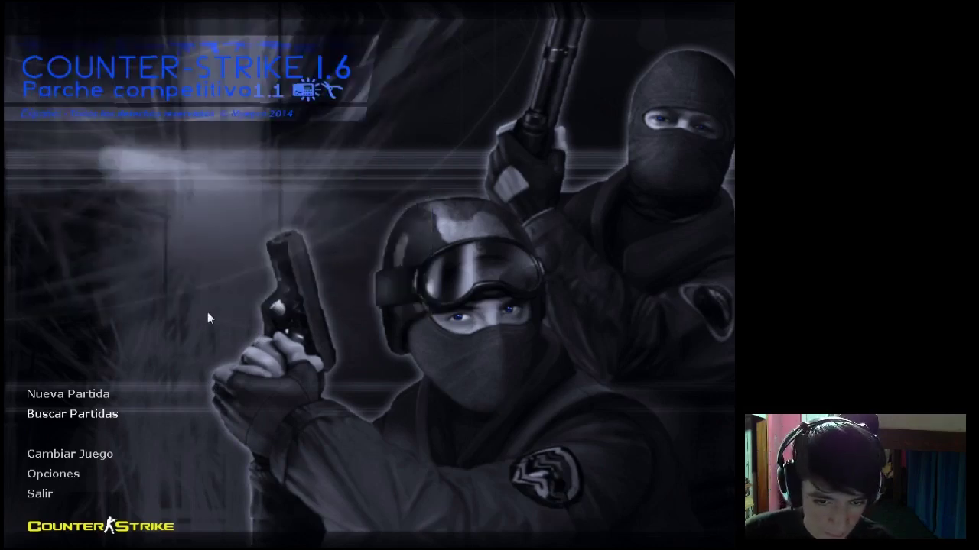
{"action": "left_click", "coordinate": [54, 474]}
{"action": "left_click", "coordinate": [321, 162]}
{"action": "left_click", "coordinate": [364, 162]}
{"action": "left_click", "coordinate": [417, 162]}
{"action": "left_click", "coordinate": [453, 164]}
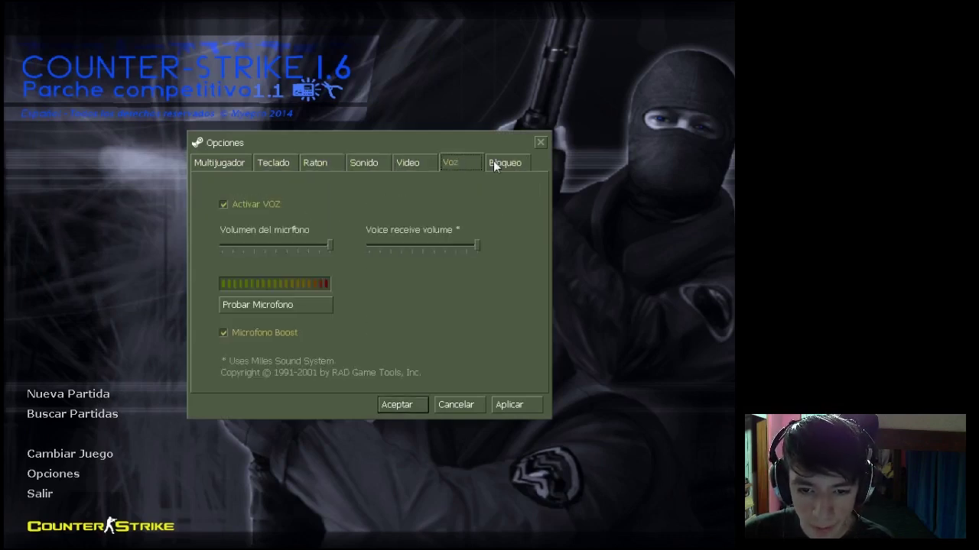
{"action": "left_click", "coordinate": [493, 165]}
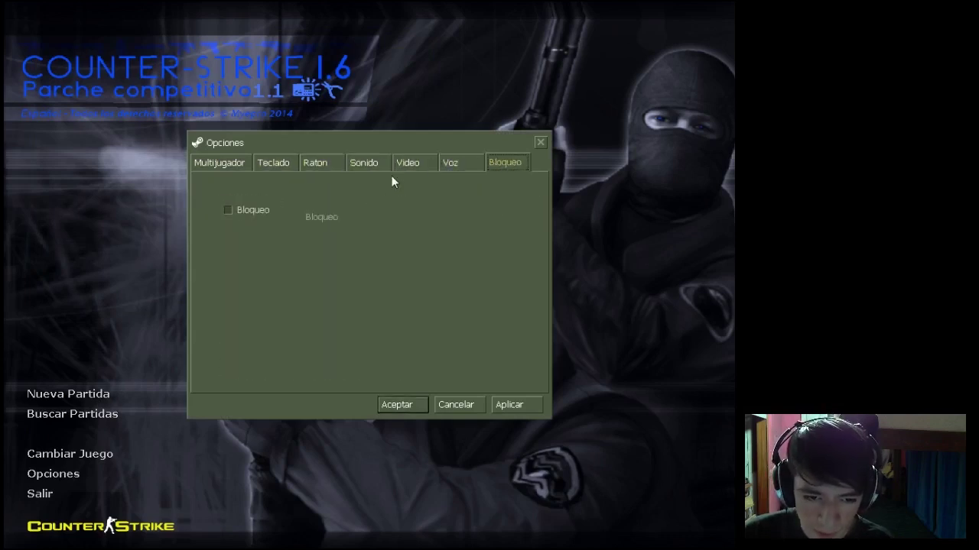
- Replace the multiplayer player name with the player's nickname, and apply and accept the options
{"action": "left_click", "coordinate": [222, 165]}
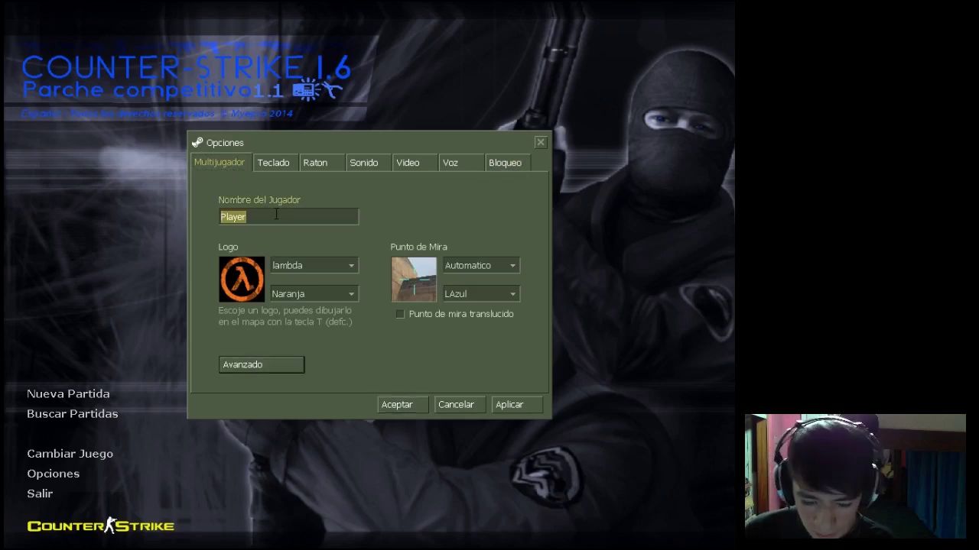
{"action": "type", "text": "cl0ver"}
{"action": "left_click", "coordinate": [505, 412]}
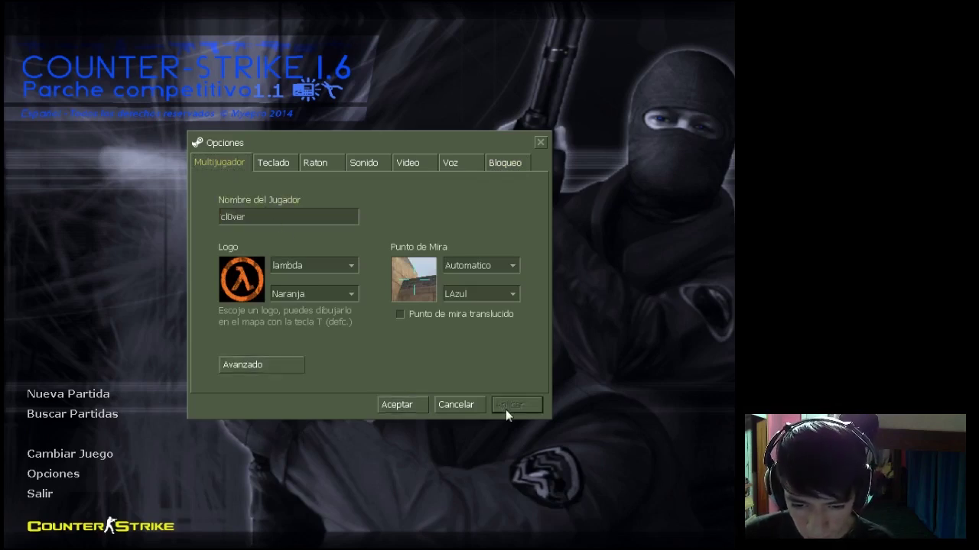
{"action": "left_click", "coordinate": [400, 405]}
- Create a new game server with the map set to Mapa Aleatorio and start the match
{"action": "left_click", "coordinate": [106, 396]}
{"action": "left_click", "coordinate": [321, 180]}
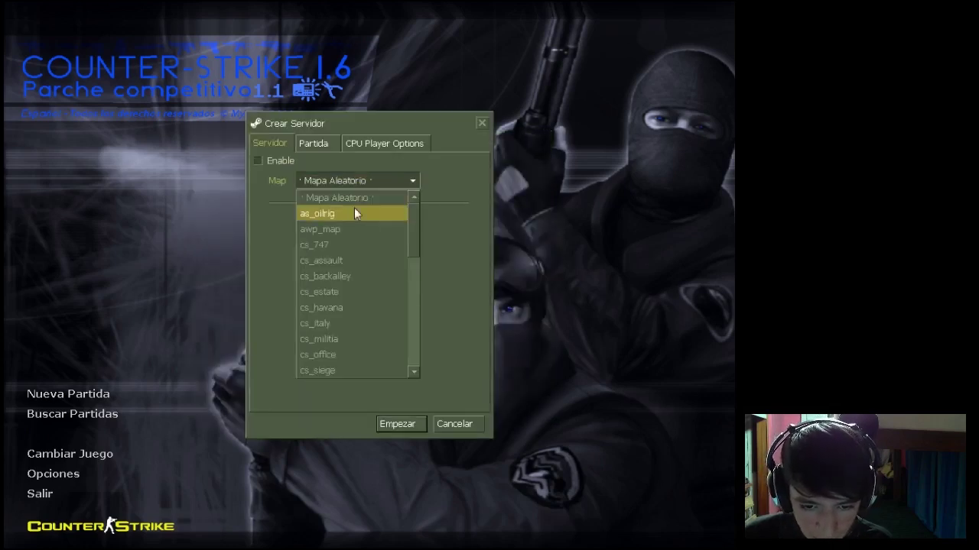
{"action": "left_click", "coordinate": [329, 180]}
{"action": "left_click", "coordinate": [329, 179]}
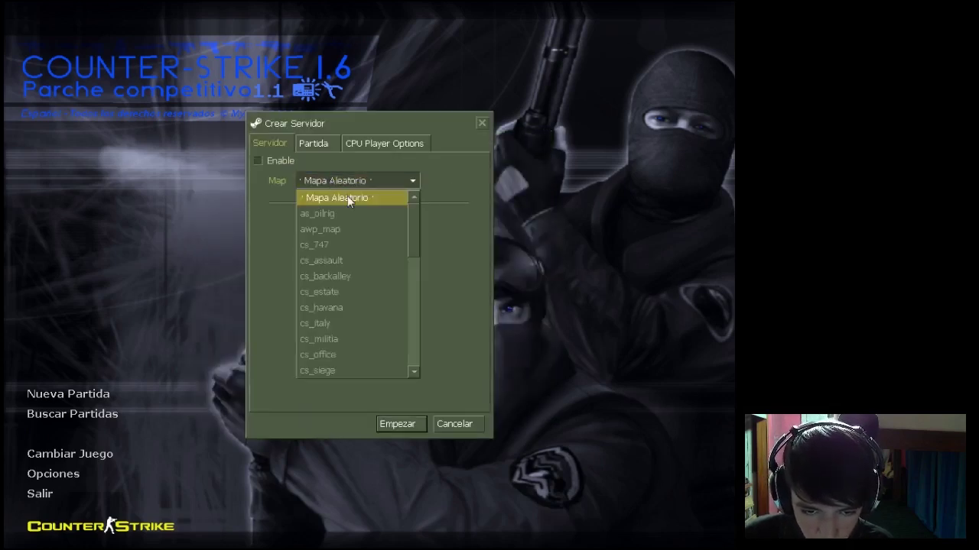
{"action": "left_click", "coordinate": [347, 196]}
{"action": "left_click", "coordinate": [394, 422]}
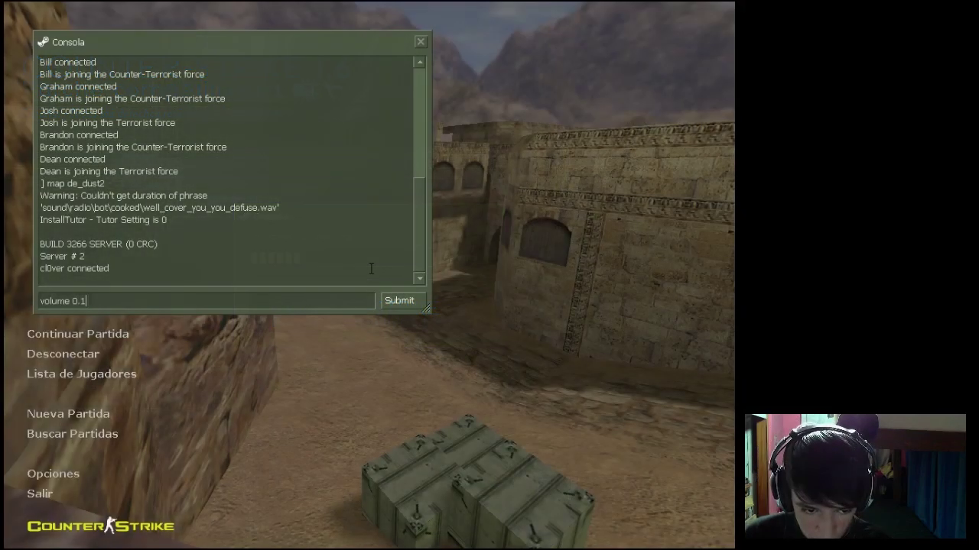
- Set the game volume to 0.1 through the console, return to the match and join the Counter-Terrorist team
{"action": "key", "text": "Return"}
{"action": "key", "text": "Escape"}
{"action": "left_click", "coordinate": [163, 428]}
{"action": "key", "text": "2"}
{"action": "key", "text": "1"}
- Switch between the pistol and the knife to view their in-game models
{"action": "key", "text": "2"}
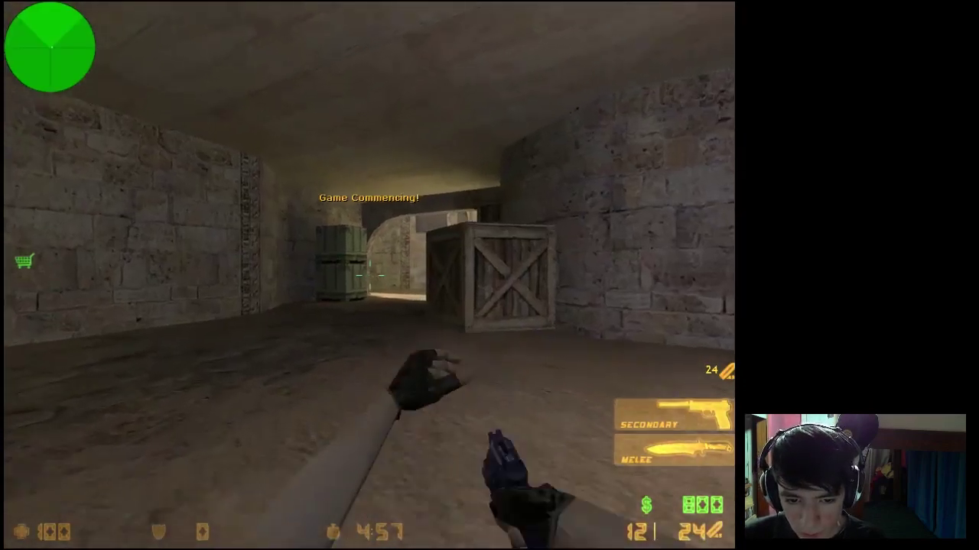
{"action": "key", "text": "3"}
{"action": "key", "text": "2"}
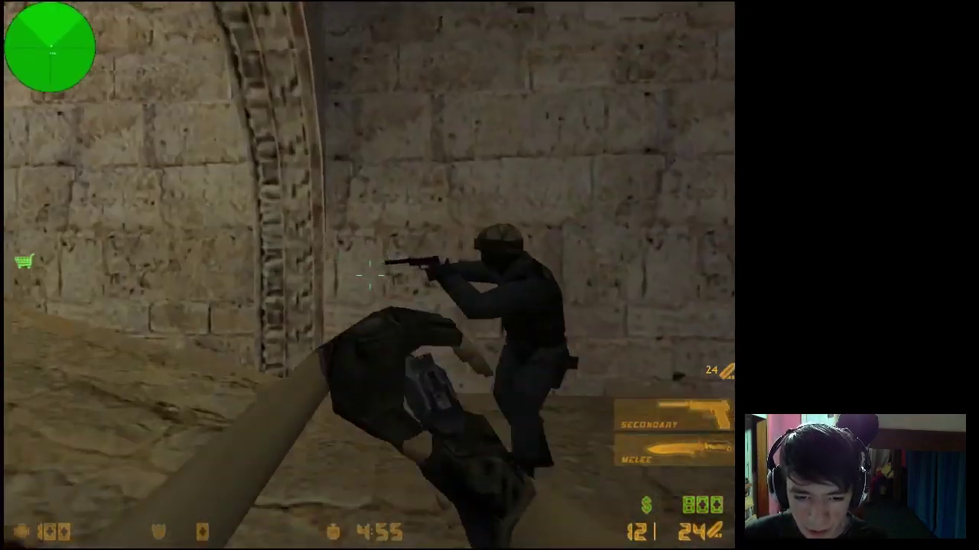
{"action": "key", "text": "2"}
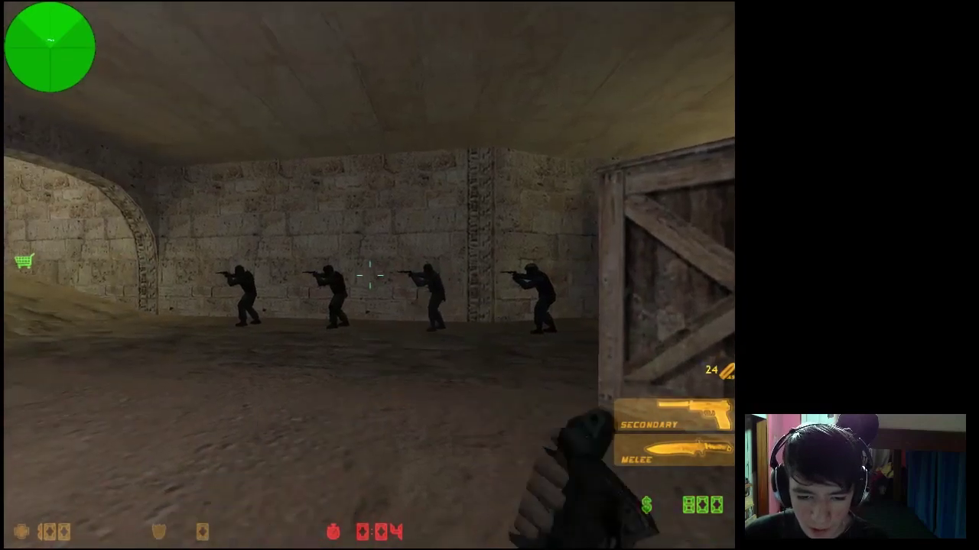